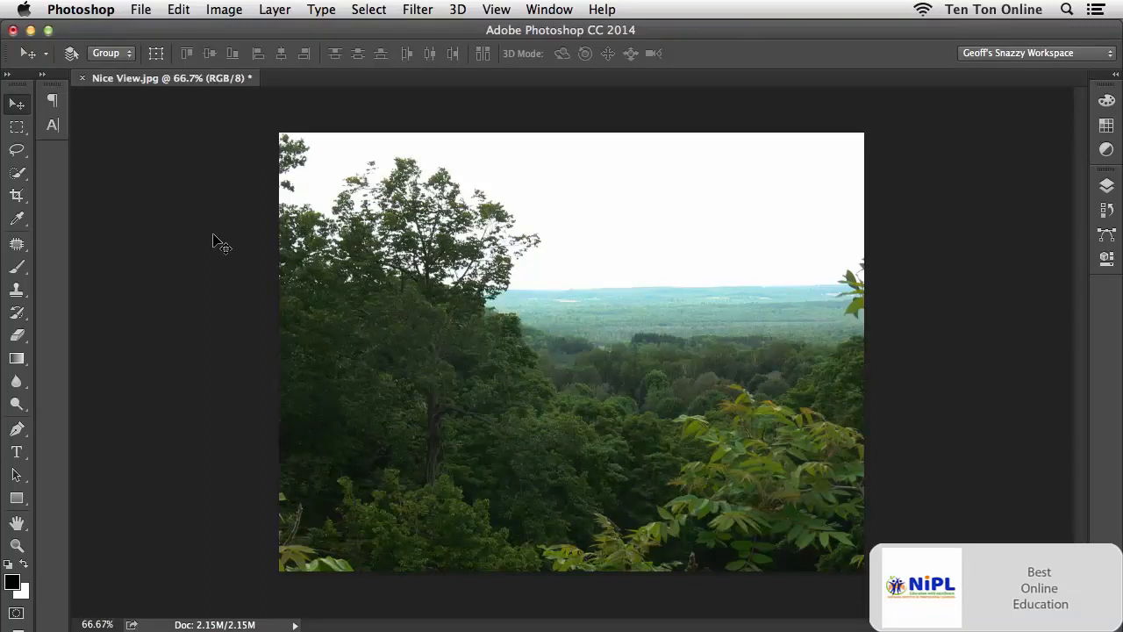
Open the Vibrance adjustment for the landscape photo and raise the vibrance to +79.
{"action": "left_click", "coordinate": [221, 11]}
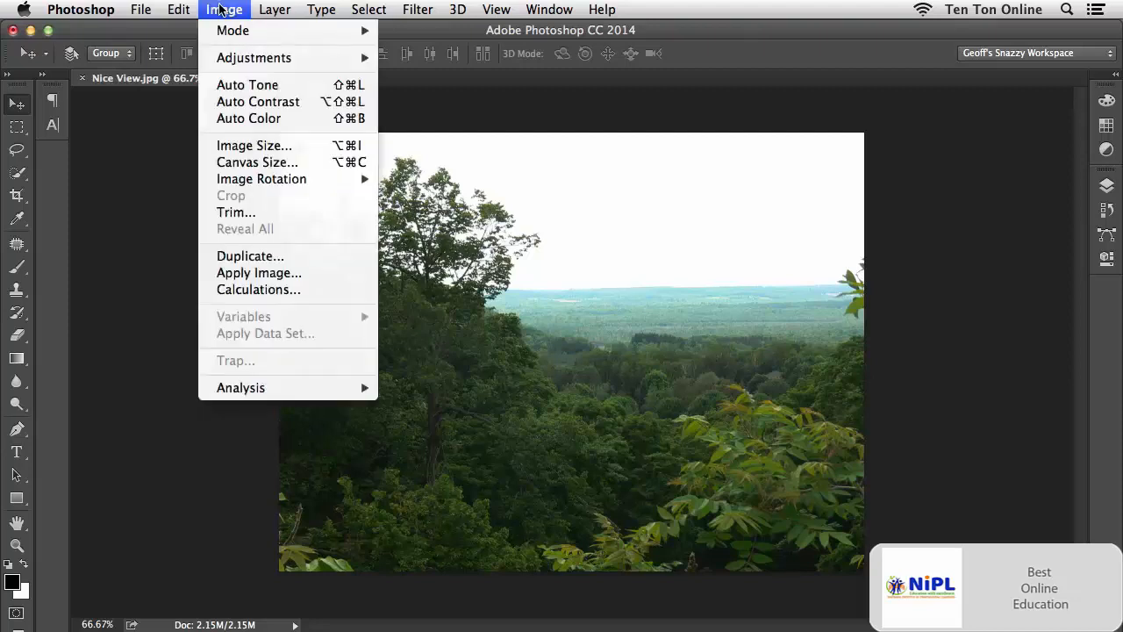
{"action": "mouse_move", "coordinate": [237, 59]}
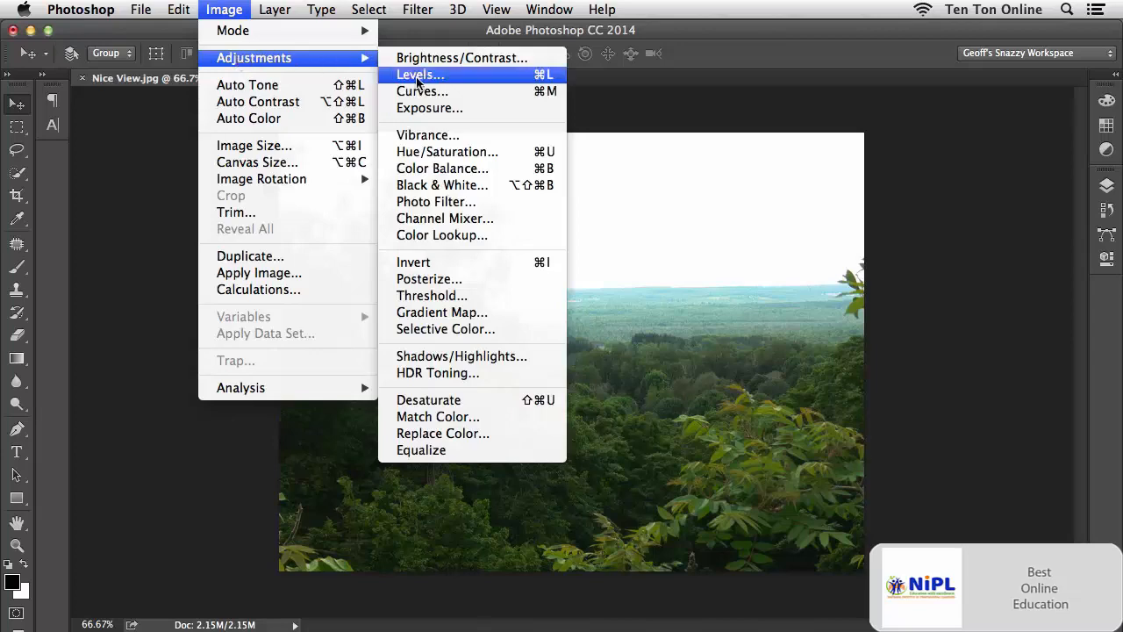
{"action": "left_click", "coordinate": [408, 140]}
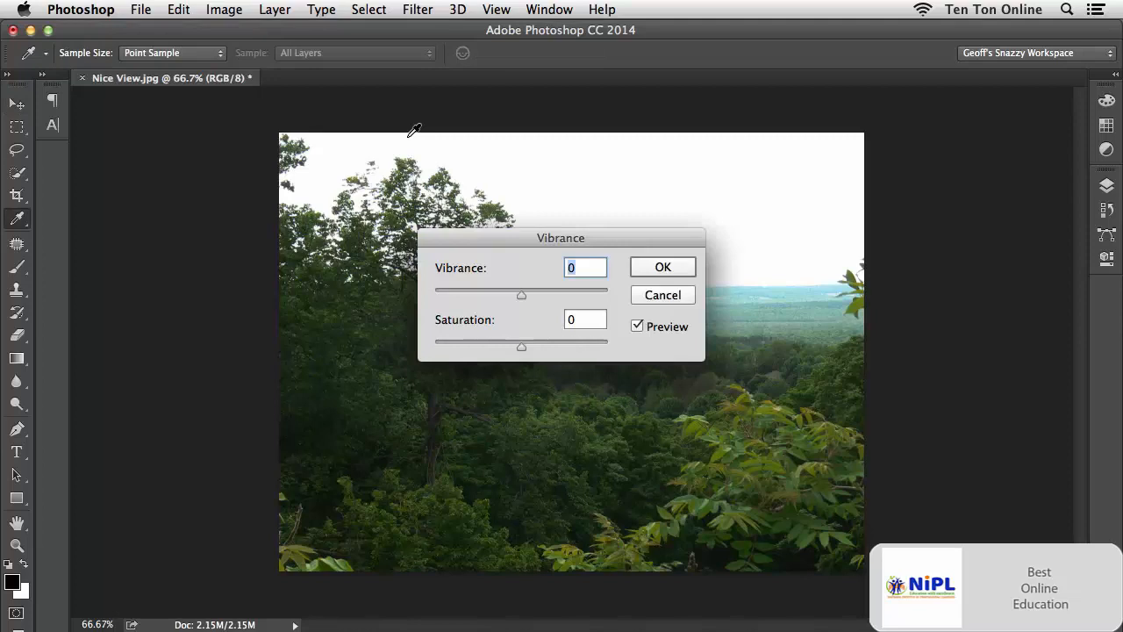
{"action": "left_click_drag", "start_coordinate": [496, 236], "coordinate": [216, 410]}
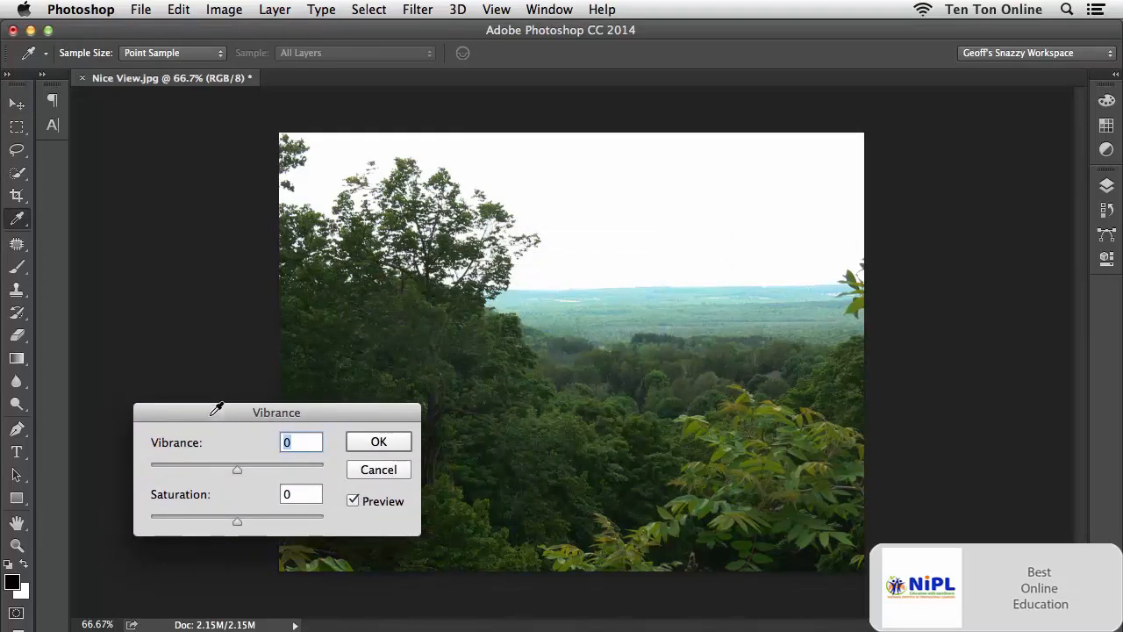
{"action": "left_click", "coordinate": [353, 502]}
{"action": "left_click", "coordinate": [352, 502]}
{"action": "left_click_drag", "start_coordinate": [238, 470], "coordinate": [271, 473]}
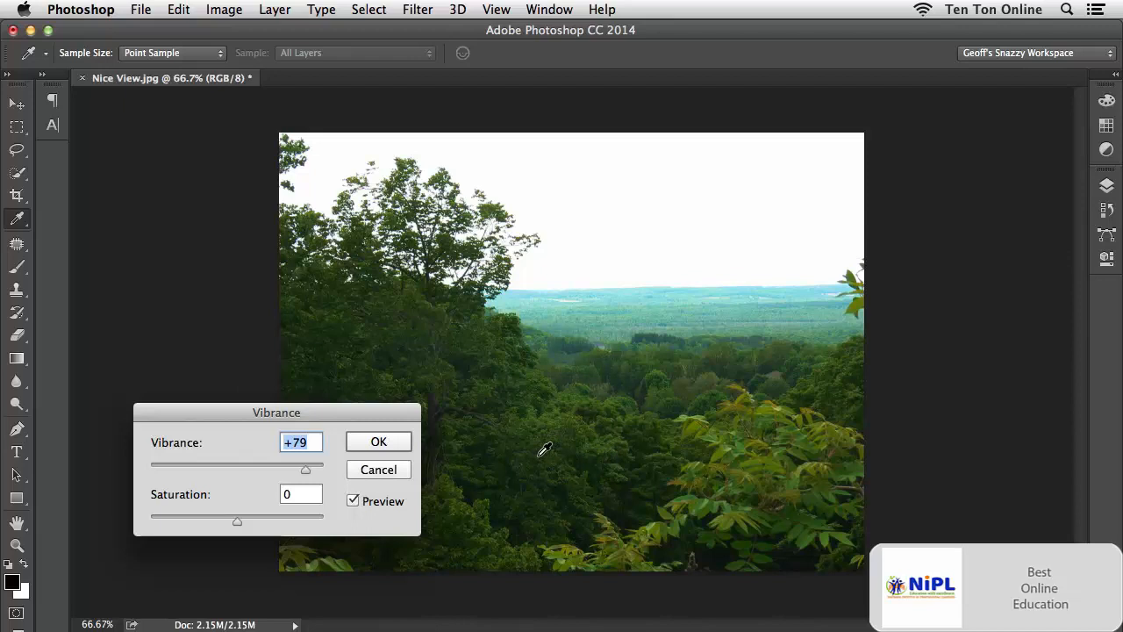
Compare the photo with and without the vibrance change by toggling the preview.
{"action": "left_click", "coordinate": [352, 501]}
{"action": "left_click", "coordinate": [352, 501]}
{"action": "left_click", "coordinate": [352, 501]}
{"action": "left_click", "coordinate": [354, 503]}
{"action": "left_click", "coordinate": [354, 503]}
{"action": "left_click", "coordinate": [353, 503]}
Try vibrance and saturation at -100 each, settle on vibrance +35 and saturation +10, and apply the adjustment.
{"action": "left_click_drag", "start_coordinate": [302, 466], "coordinate": [145, 471]}
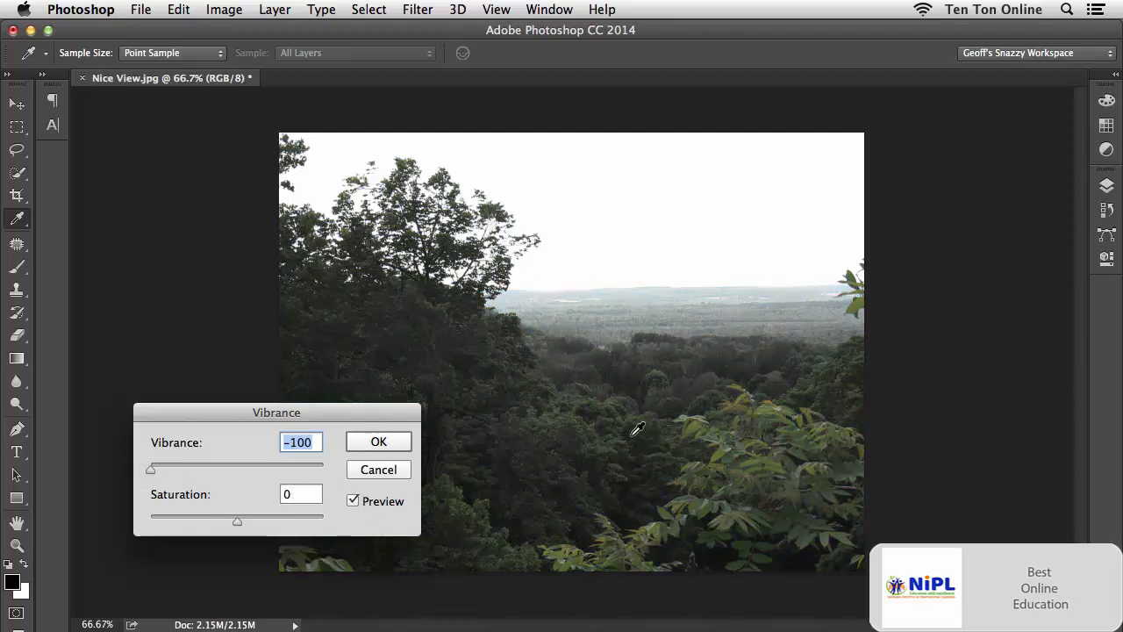
{"action": "left_click_drag", "start_coordinate": [151, 470], "coordinate": [267, 479]}
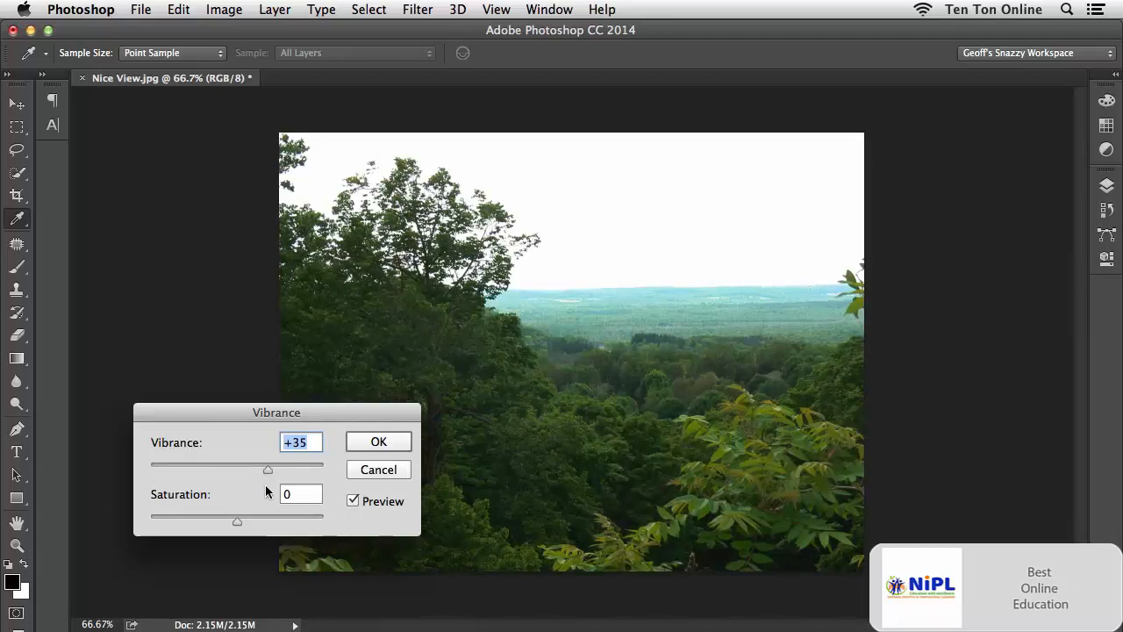
{"action": "left_click_drag", "start_coordinate": [237, 521], "coordinate": [150, 523]}
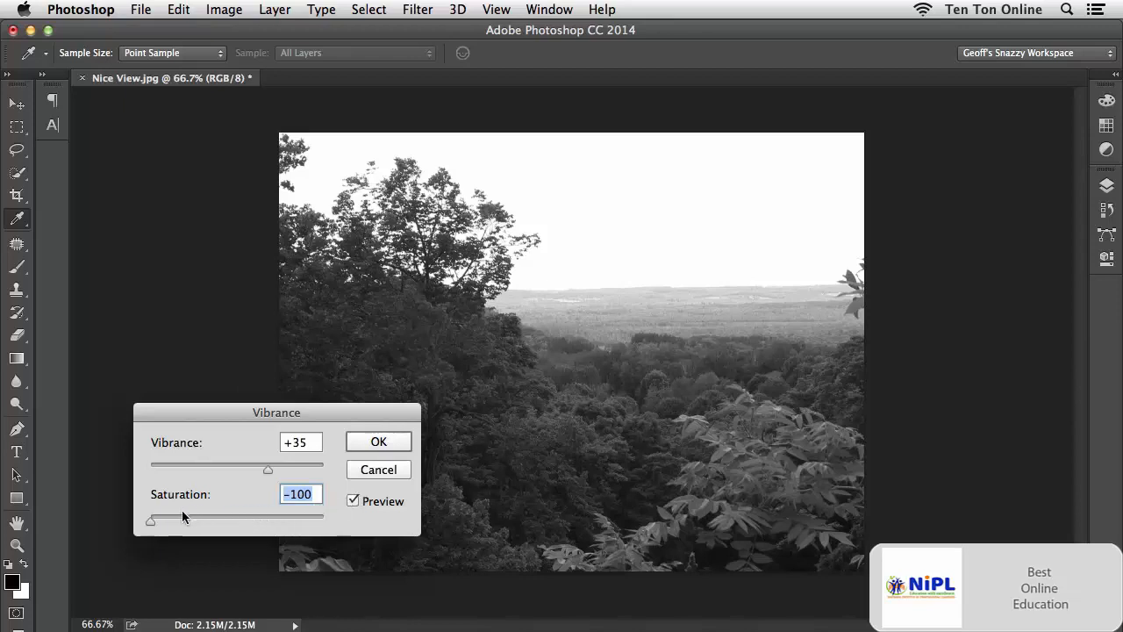
{"action": "left_click_drag", "start_coordinate": [150, 522], "coordinate": [245, 523]}
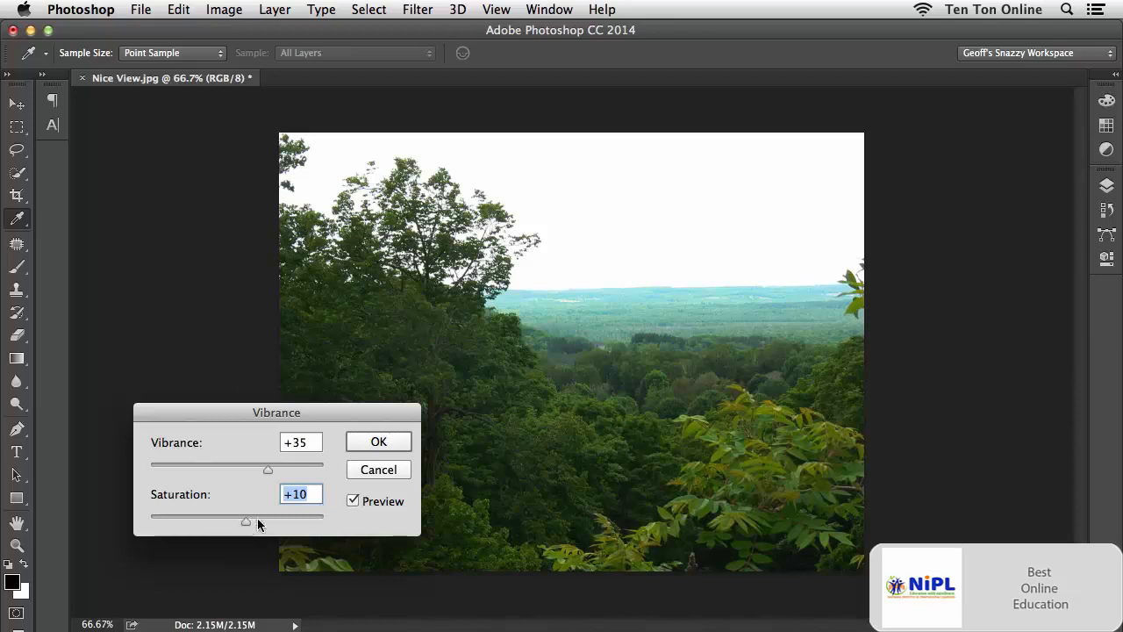
{"action": "key", "text": "Return"}
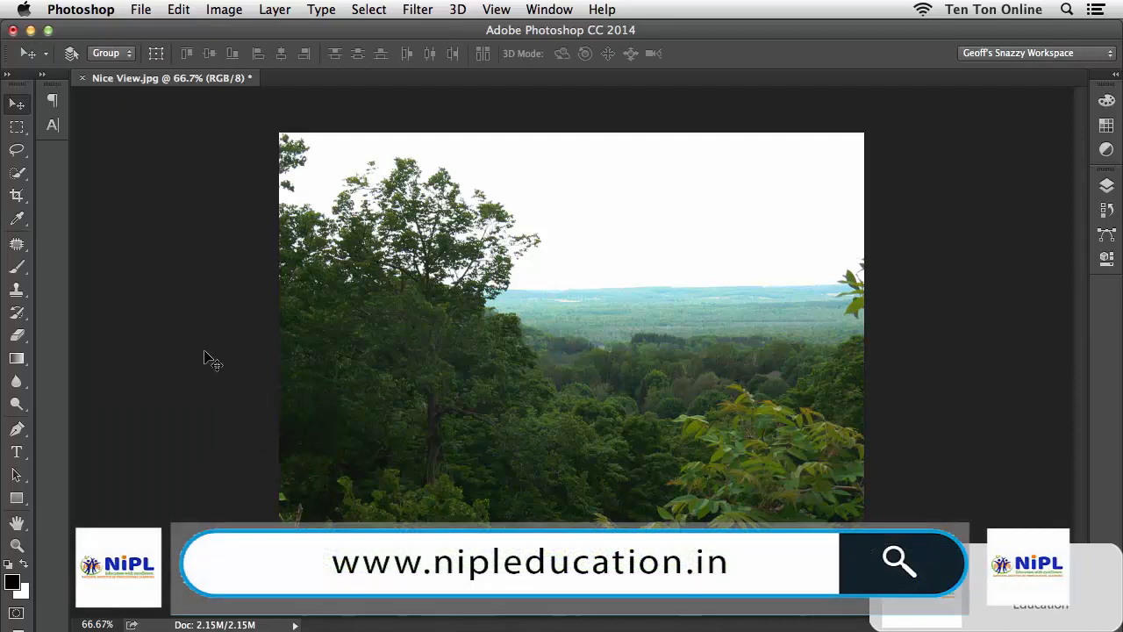
Try the Levels adjustment on the photo with the RGB black input level at 43, 25 and 63.
{"action": "left_click", "coordinate": [224, 9]}
{"action": "mouse_move", "coordinate": [238, 64]}
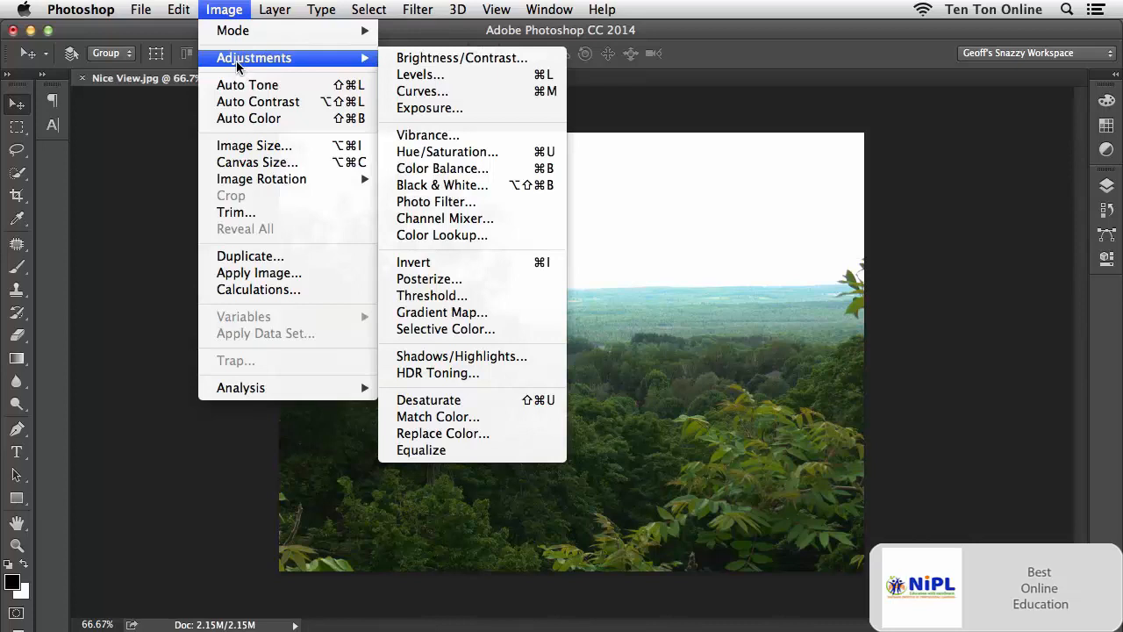
{"action": "left_click", "coordinate": [458, 77]}
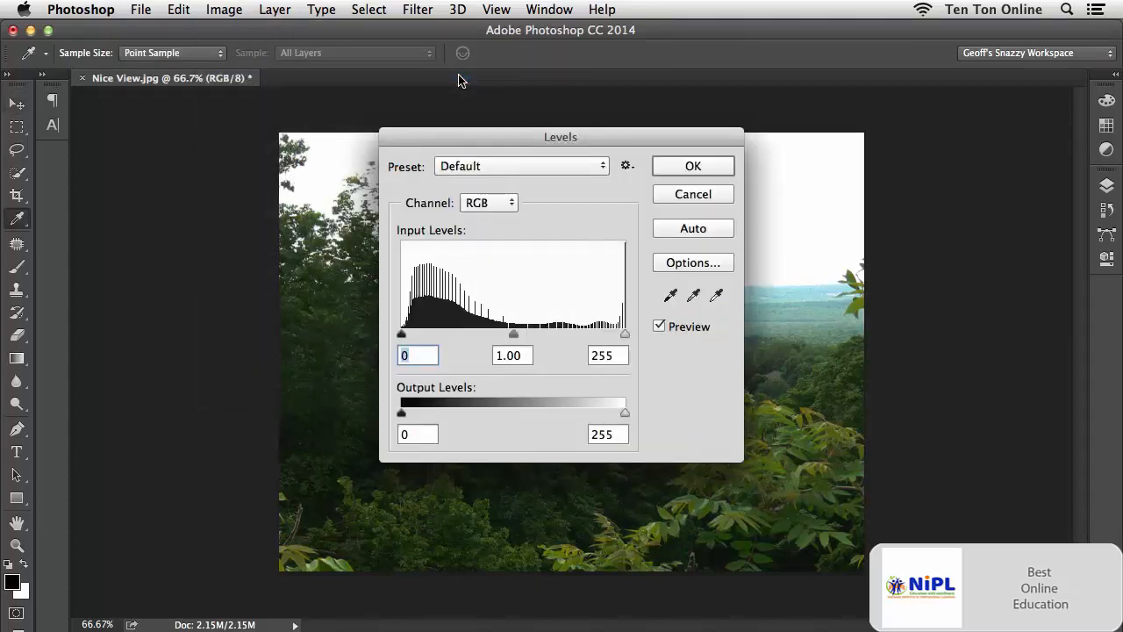
{"action": "left_click_drag", "start_coordinate": [516, 131], "coordinate": [217, 202]}
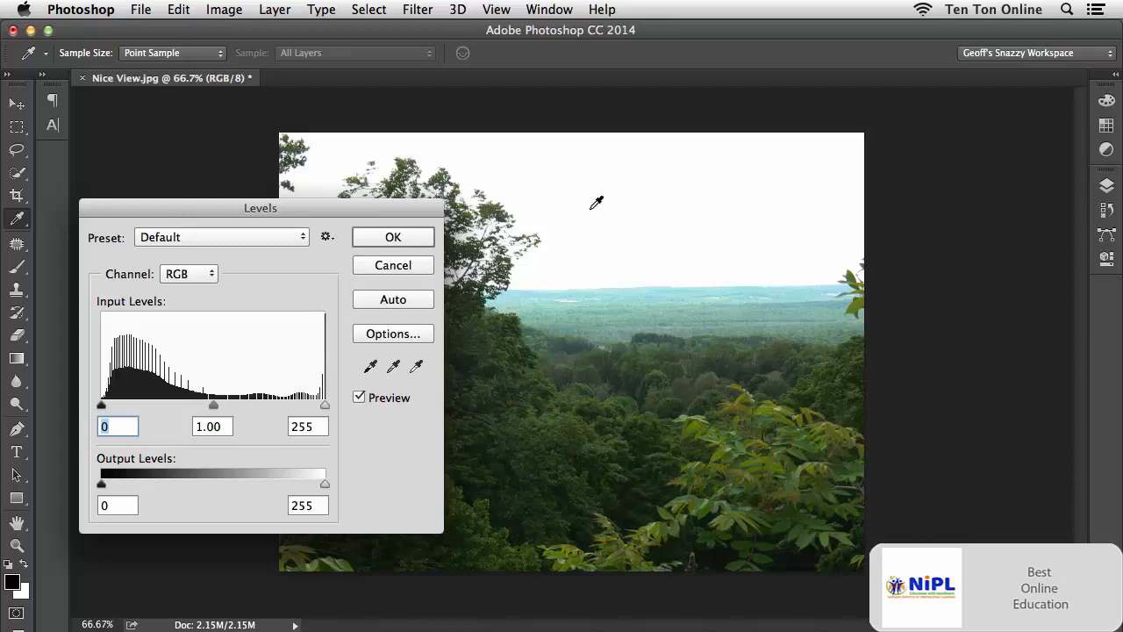
{"action": "left_click", "coordinate": [416, 366]}
{"action": "left_click_drag", "start_coordinate": [102, 406], "coordinate": [139, 410]}
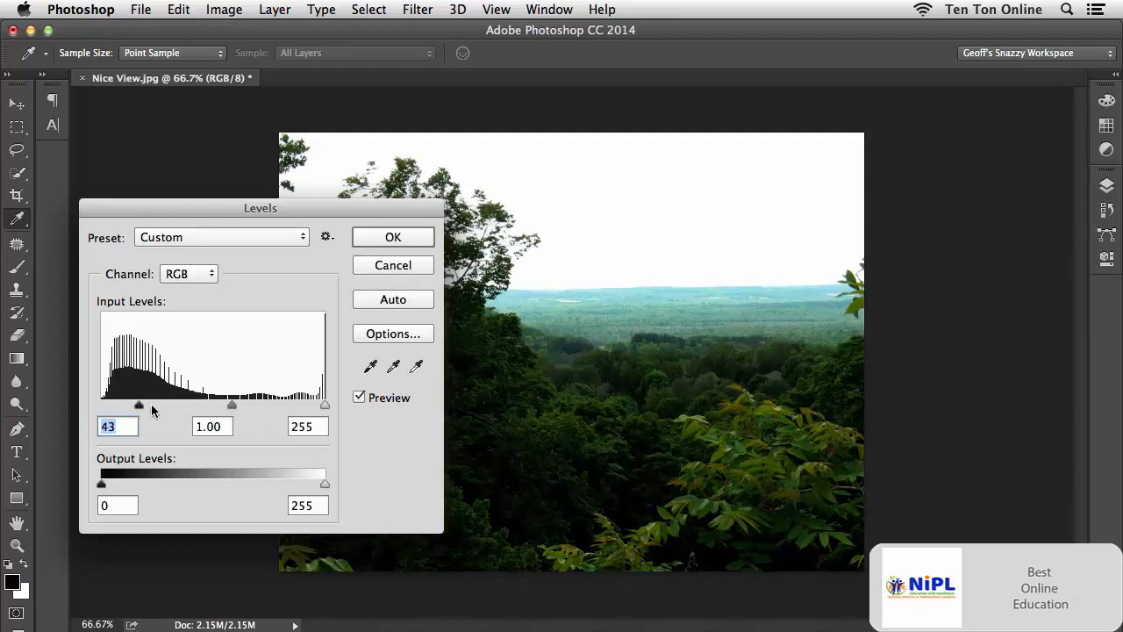
{"action": "left_click_drag", "start_coordinate": [138, 408], "coordinate": [123, 410]}
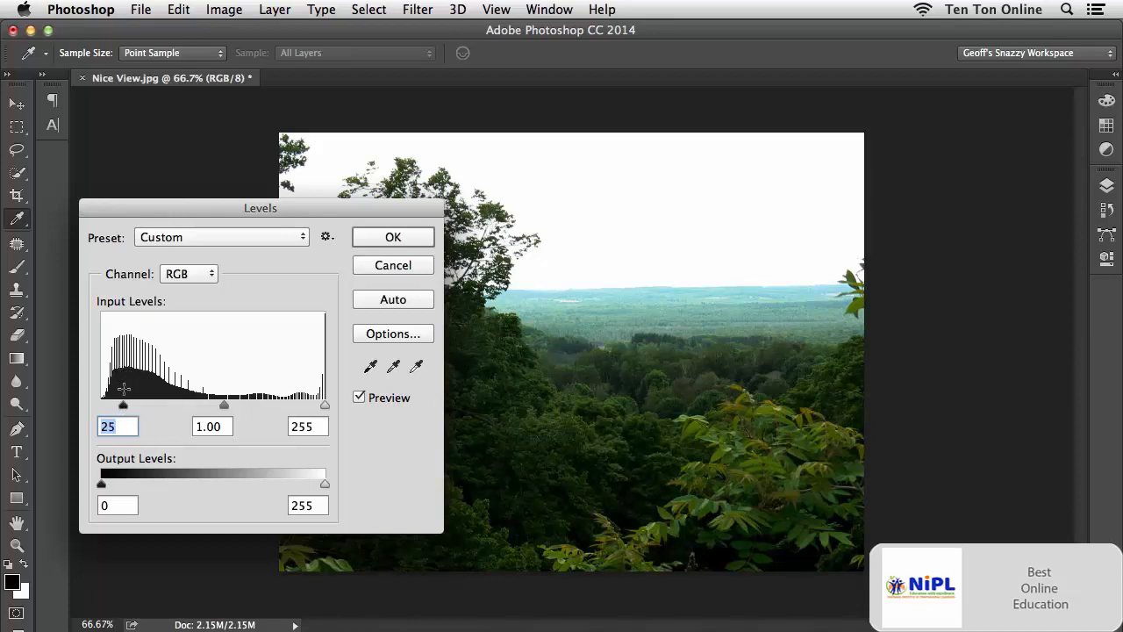
{"action": "left_click_drag", "start_coordinate": [124, 406], "coordinate": [146, 408]}
{"action": "left_click_drag", "start_coordinate": [153, 408], "coordinate": [157, 407]}
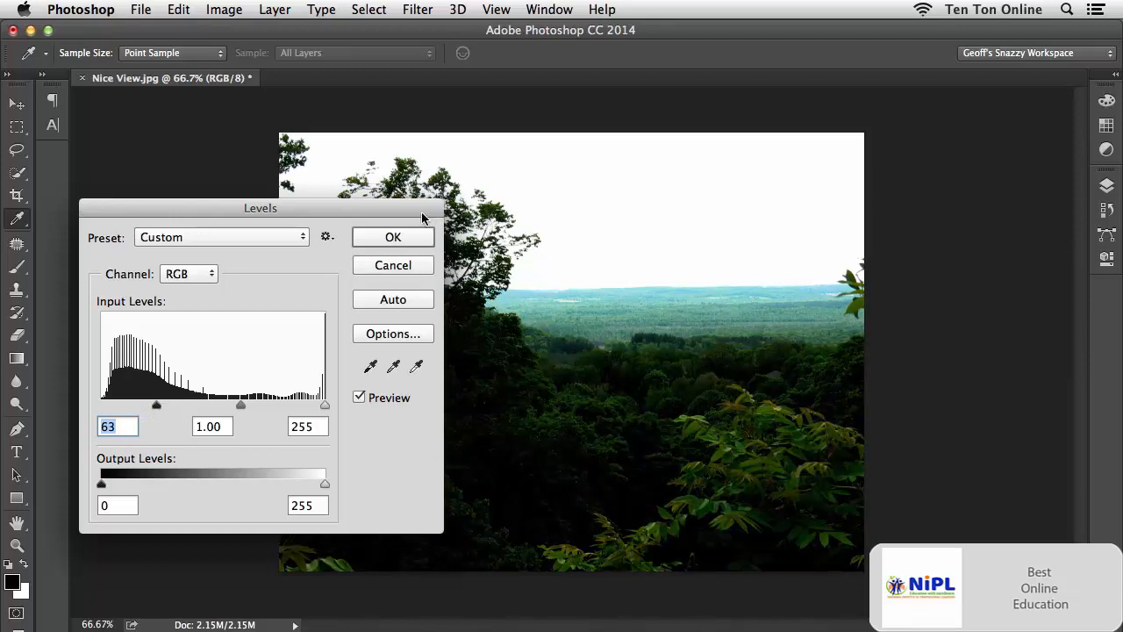
{"action": "left_click_drag", "start_coordinate": [420, 212], "coordinate": [245, 251]}
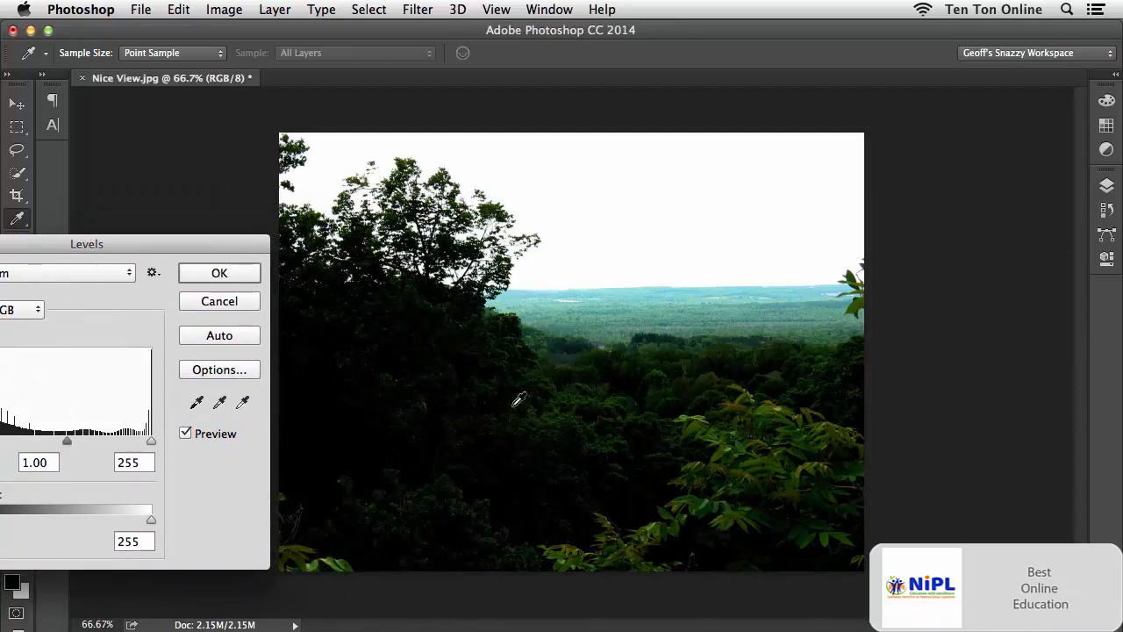
{"action": "left_click_drag", "start_coordinate": [216, 248], "coordinate": [340, 231]}
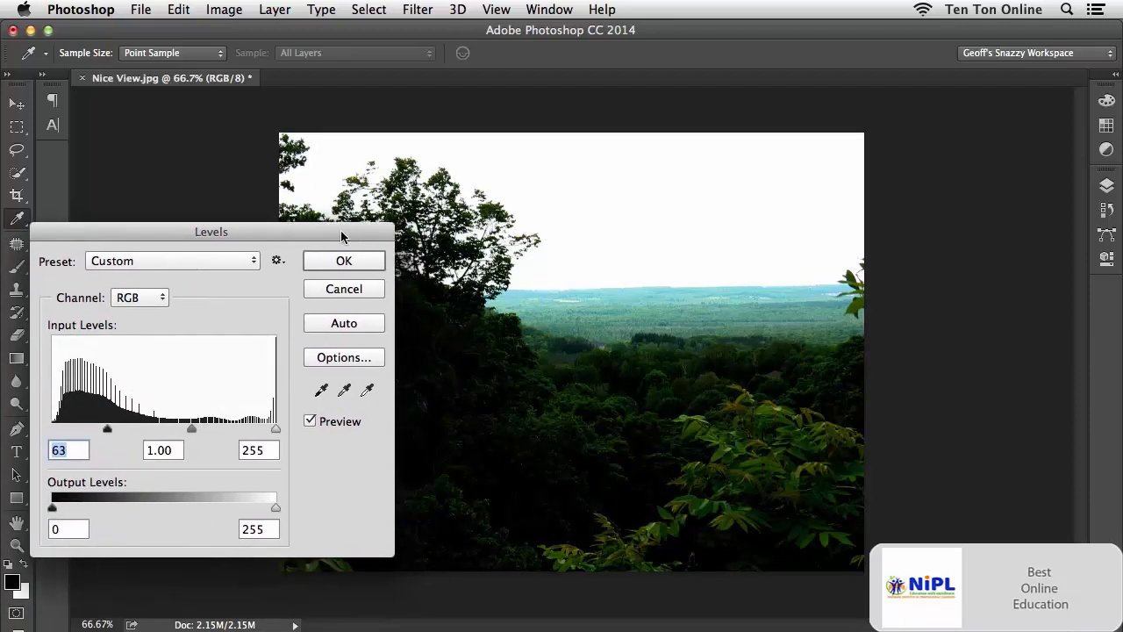
Return the black input level to 0, and try the white input level at 147 before restoring it to 255.
{"action": "left_click_drag", "start_coordinate": [106, 431], "coordinate": [51, 431]}
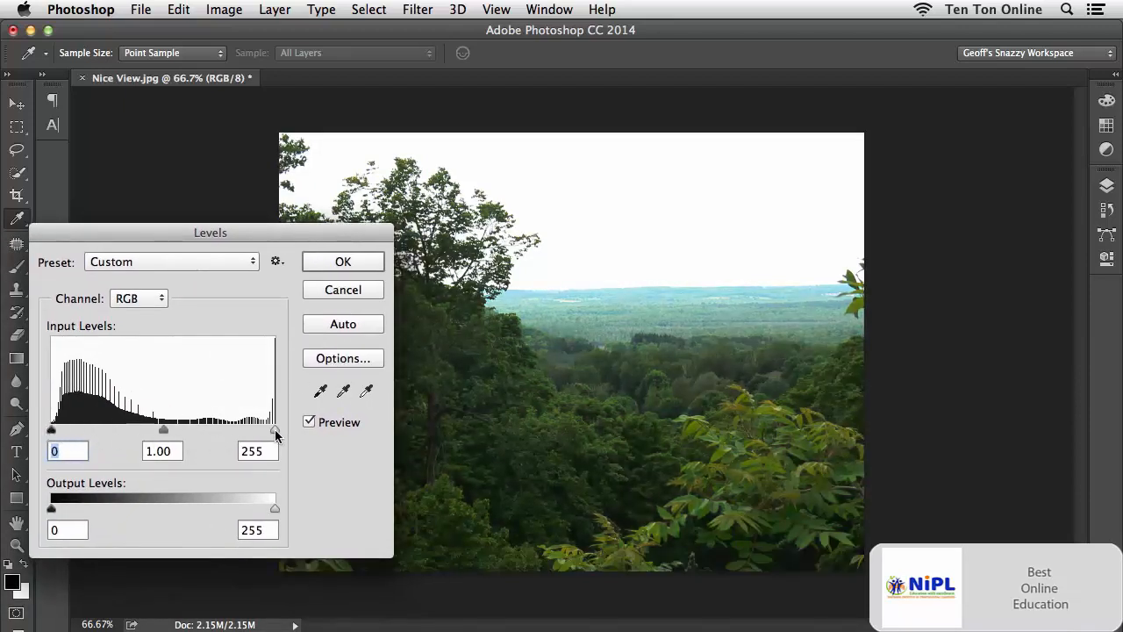
{"action": "left_click_drag", "start_coordinate": [275, 431], "coordinate": [179, 432]}
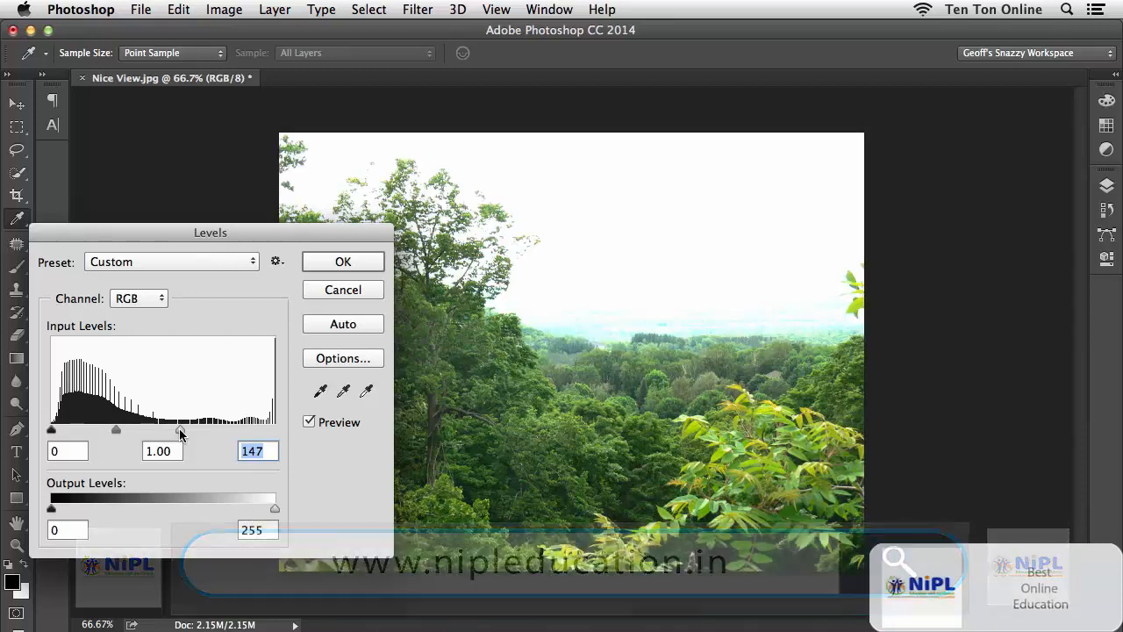
{"action": "left_click_drag", "start_coordinate": [180, 432], "coordinate": [289, 431]}
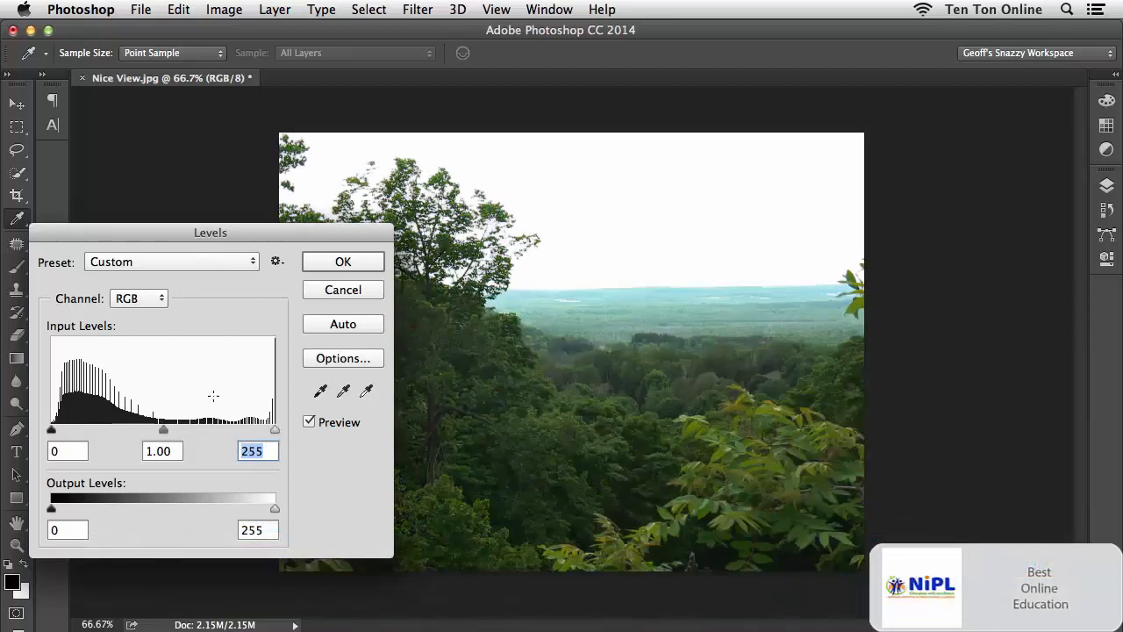
Set the RGB input levels to 11 for black, 0.92 for midtones and 237 for white.
{"action": "left_click_drag", "start_coordinate": [51, 432], "coordinate": [57, 431]}
{"action": "left_click_drag", "start_coordinate": [275, 430], "coordinate": [258, 432]}
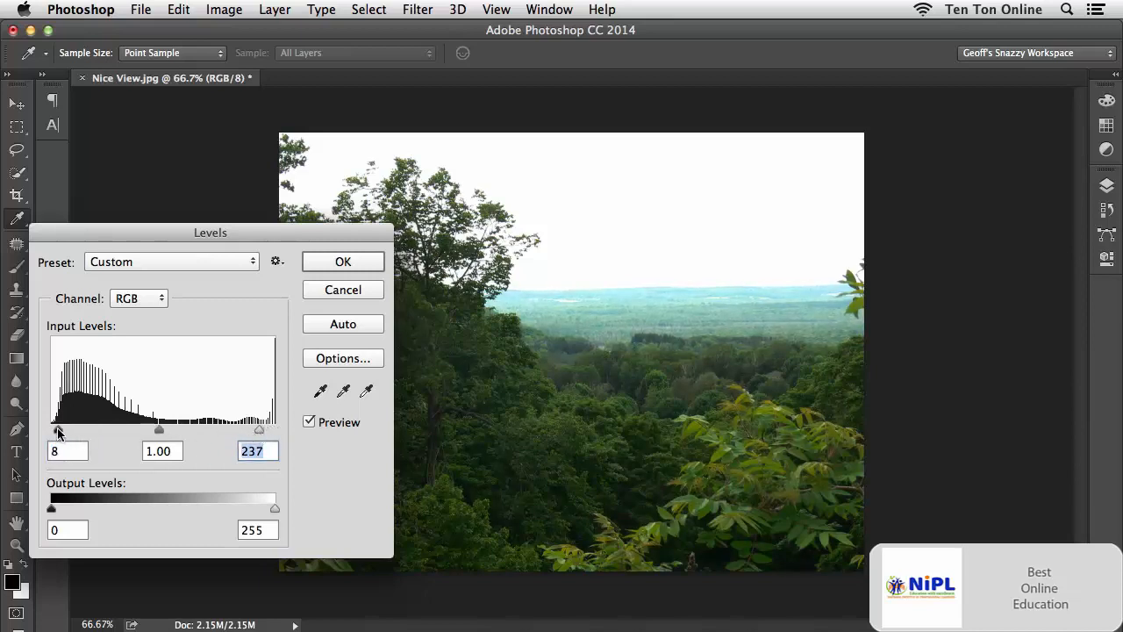
{"action": "left_click_drag", "start_coordinate": [58, 430], "coordinate": [60, 432]}
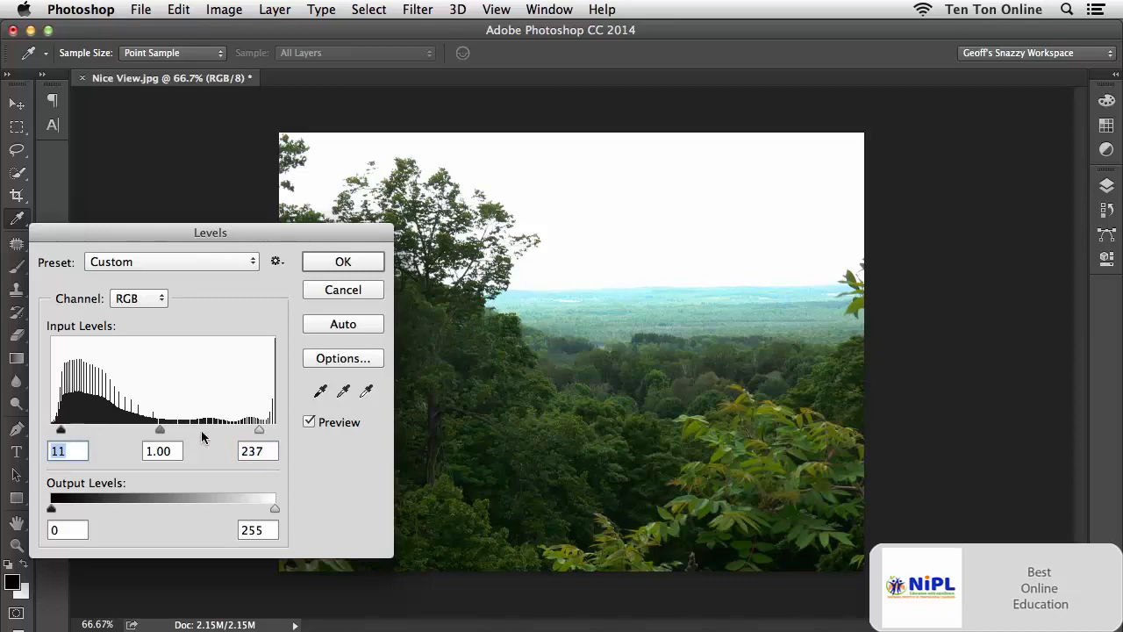
{"action": "mouse_move", "coordinate": [160, 430]}
{"action": "left_mouse_down"}
{"action": "mouse_move", "coordinate": [176, 433]}
{"action": "mouse_move", "coordinate": [165, 434]}
{"action": "left_mouse_up"}
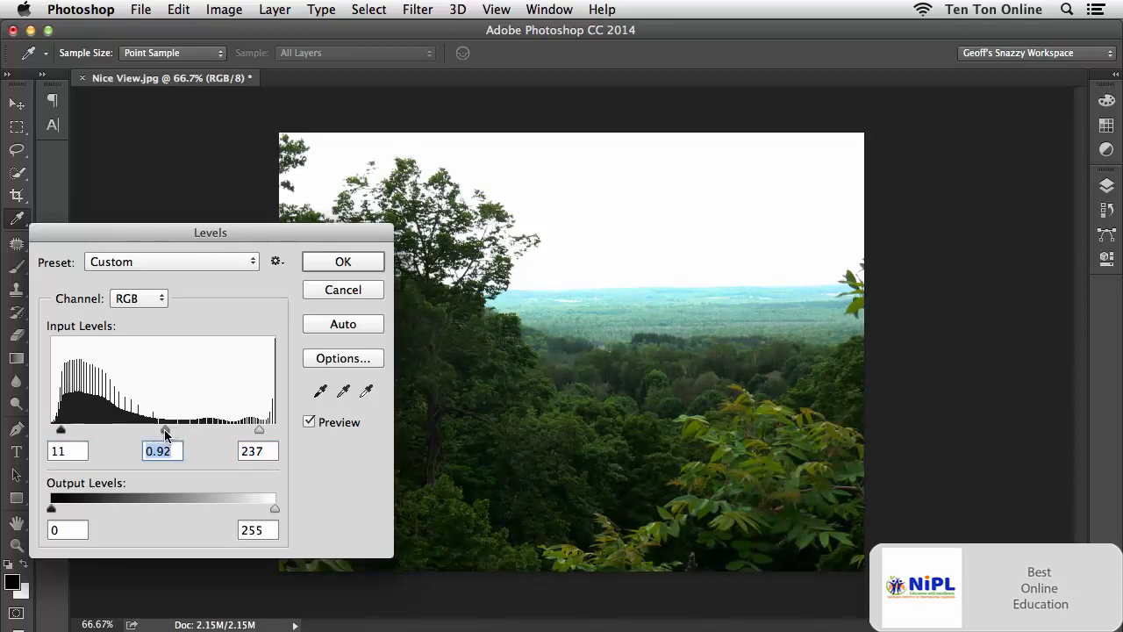
{"action": "left_click_drag", "start_coordinate": [309, 241], "coordinate": [315, 263]}
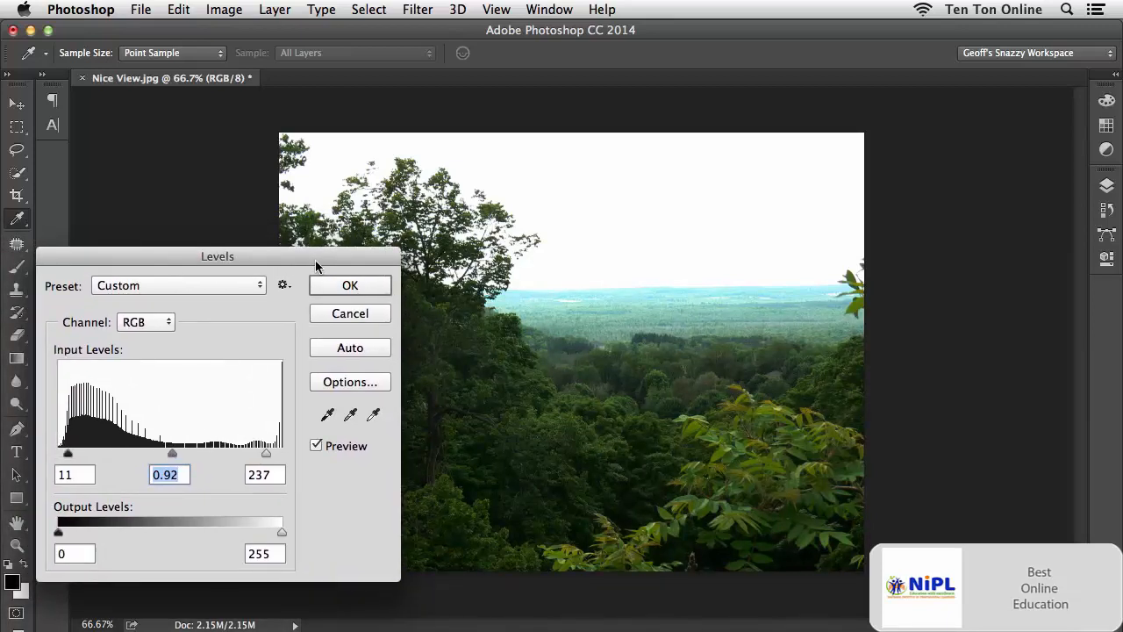
Reset all Levels settings to their defaults without closing the dialog.
{"action": "key", "text": "alt"}
{"action": "key", "text": "alt"}
{"action": "key", "text": "alt"}
{"action": "left_click", "coordinate": [350, 314]}
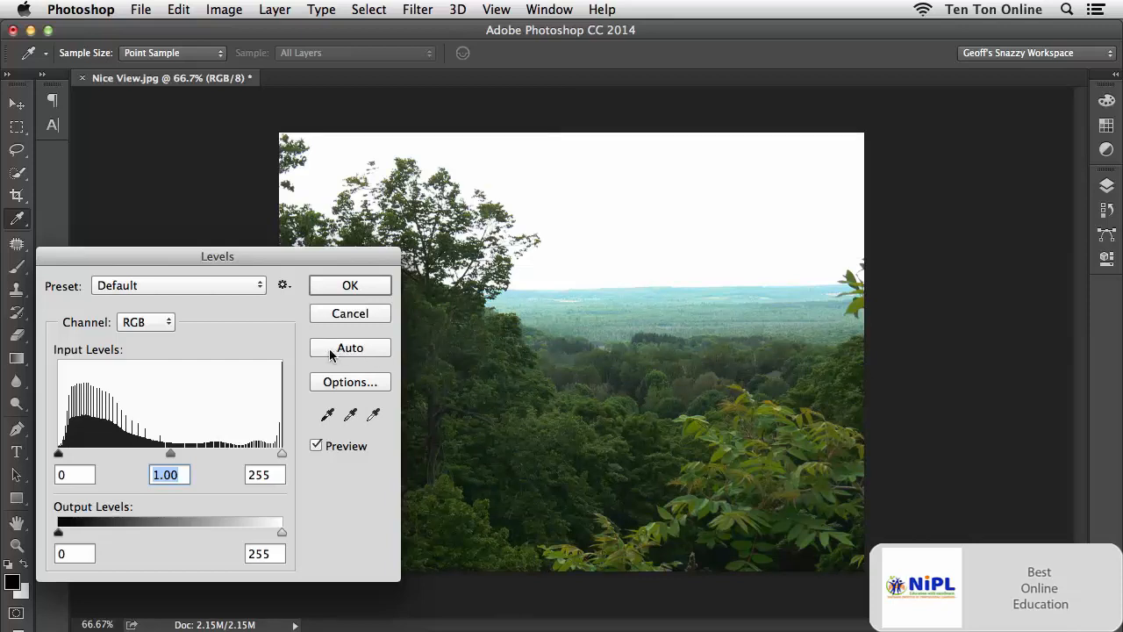
Try the automatic Levels correction on the photo and cancel the adjustment.
{"action": "left_click", "coordinate": [375, 351]}
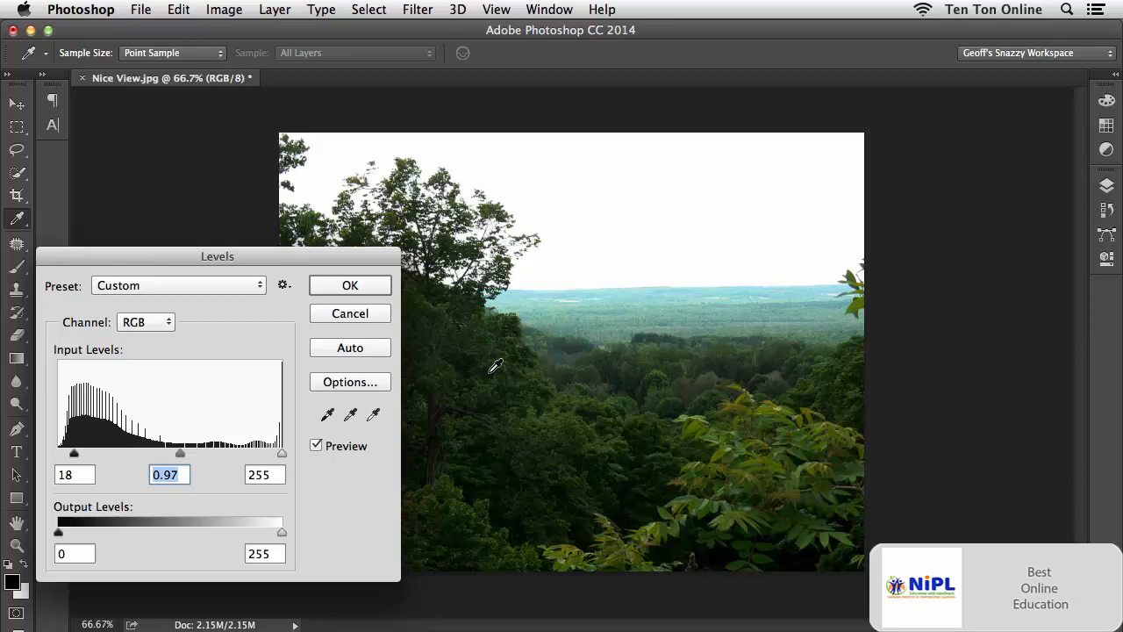
{"action": "left_click", "coordinate": [383, 316]}
{"action": "key", "text": "v"}
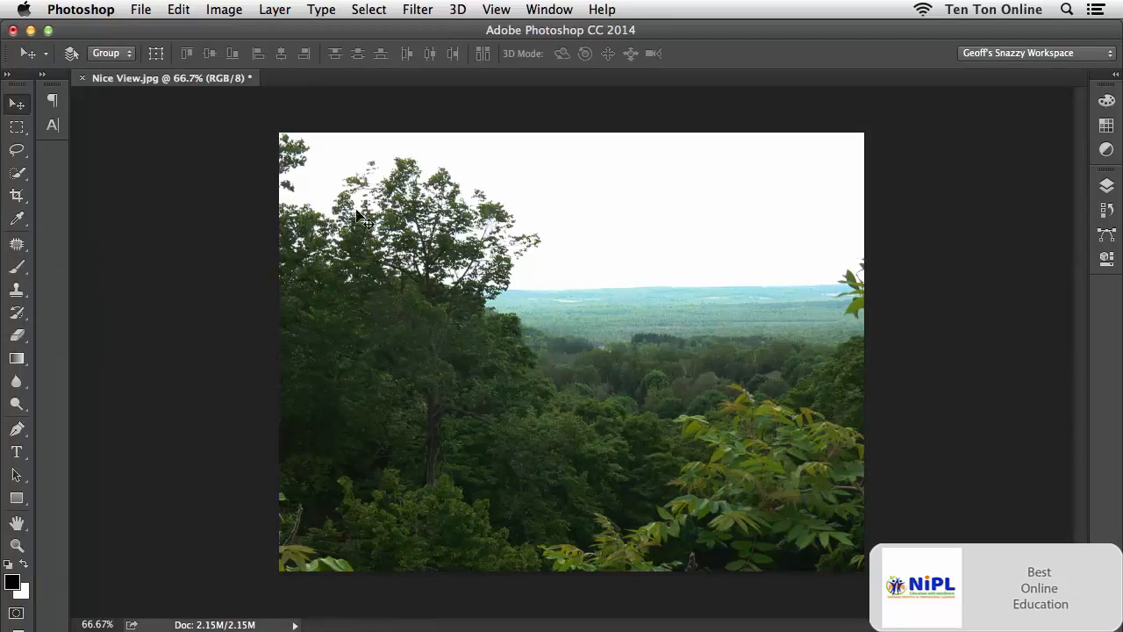
Start a Photo Filter adjustment with its dialog moved clear of most of the photo, and set the density to 28%.
{"action": "left_click", "coordinate": [230, 12]}
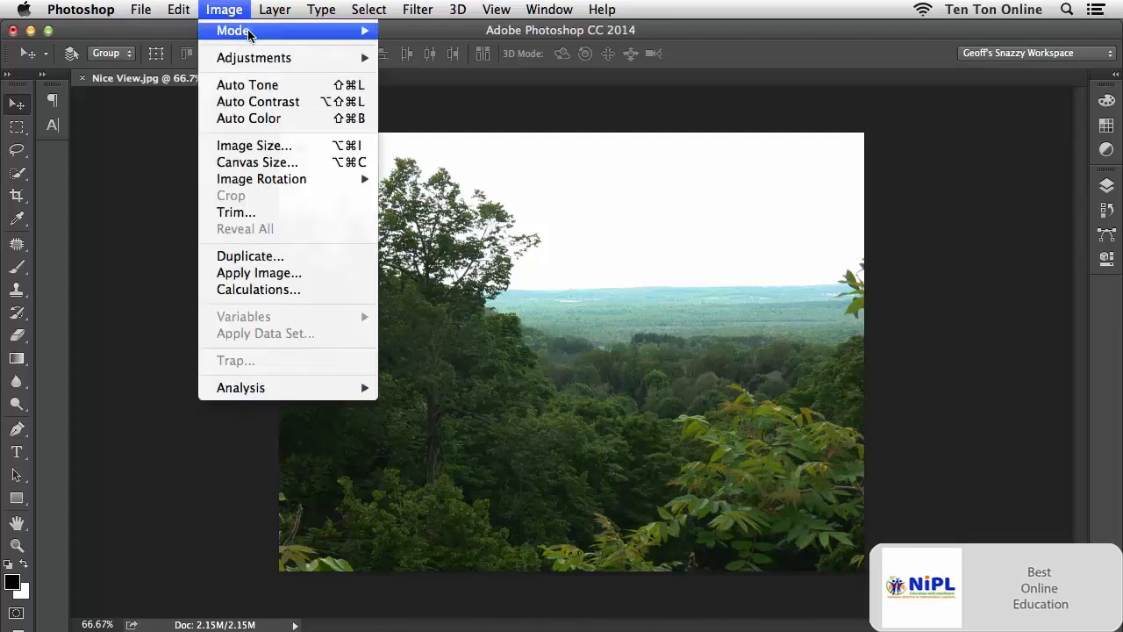
{"action": "mouse_move", "coordinate": [252, 60]}
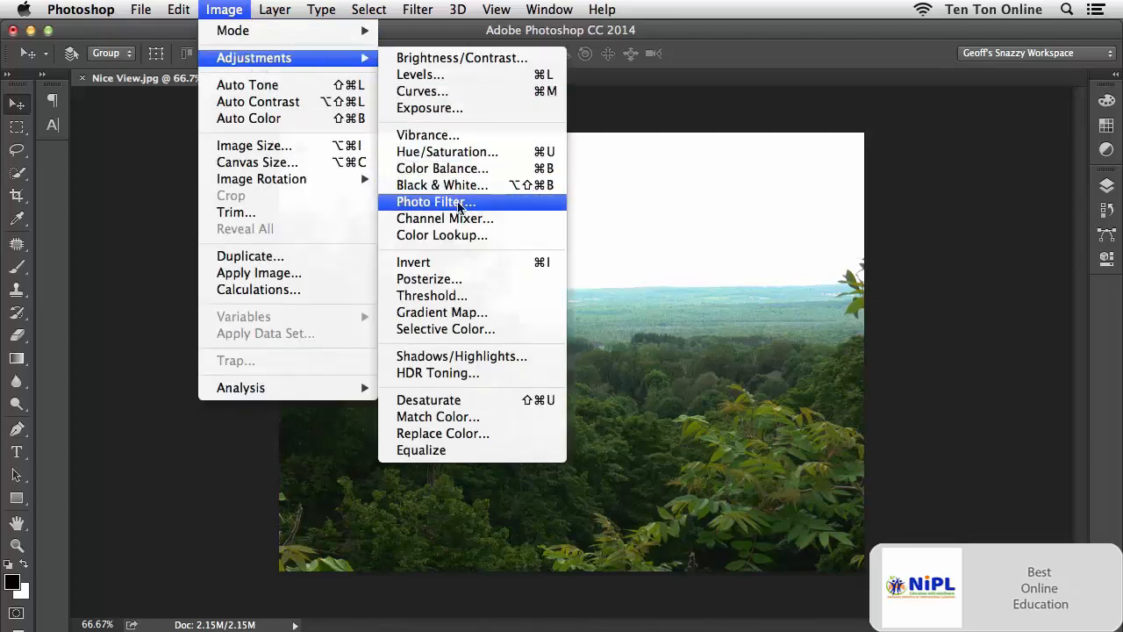
{"action": "left_click", "coordinate": [480, 204]}
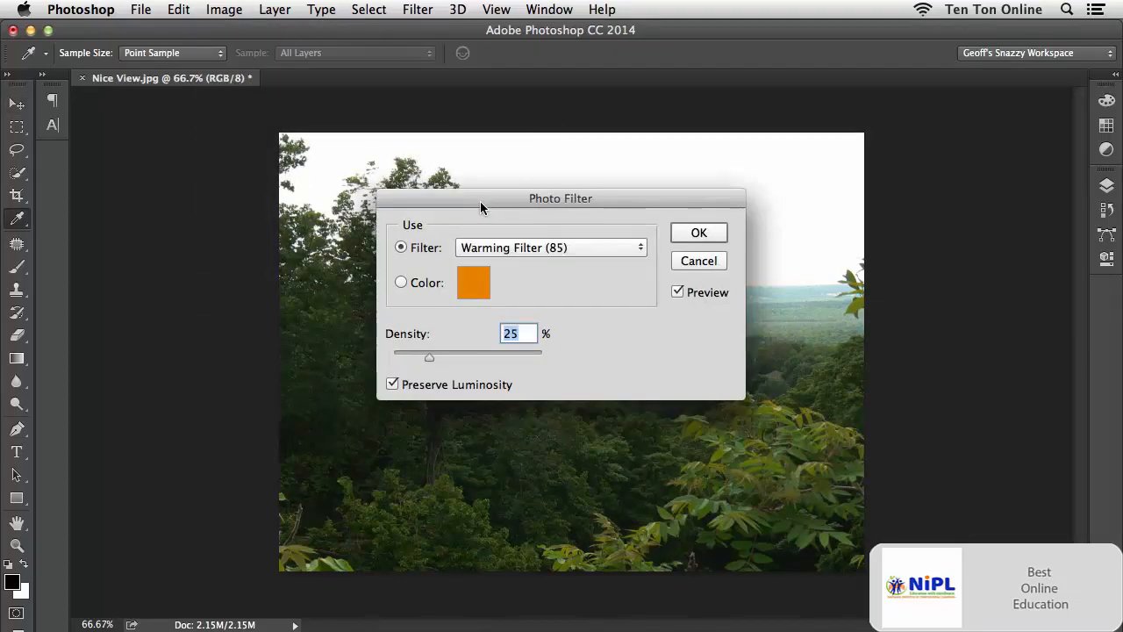
{"action": "left_click_drag", "start_coordinate": [707, 197], "coordinate": [327, 243]}
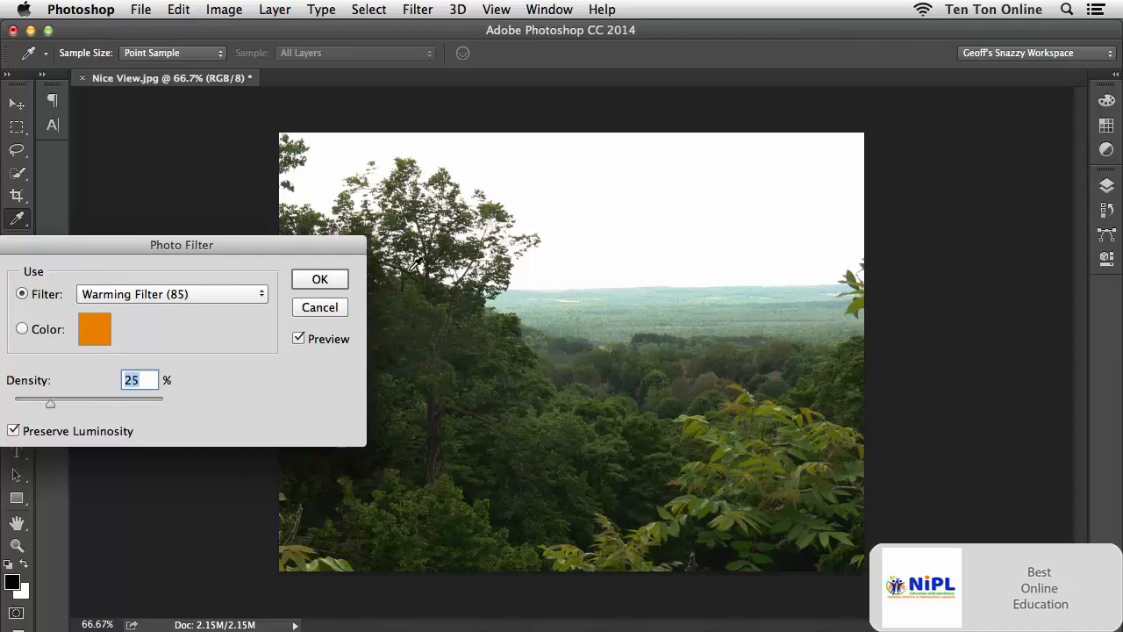
{"action": "left_click_drag", "start_coordinate": [342, 244], "coordinate": [410, 329]}
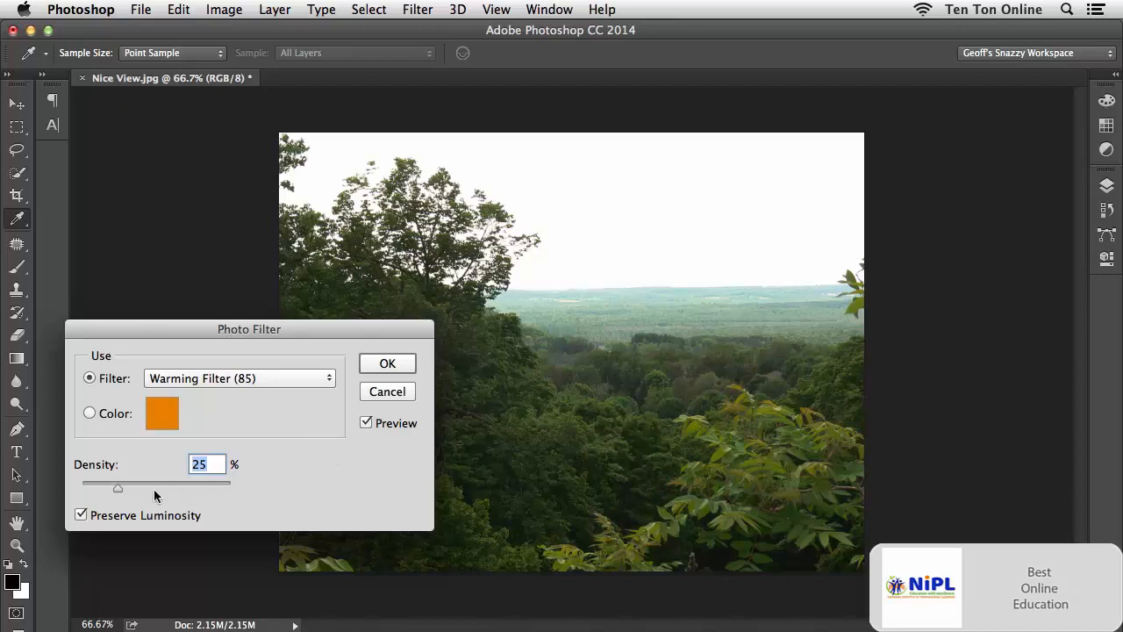
{"action": "mouse_move", "coordinate": [117, 491]}
{"action": "left_mouse_down"}
{"action": "mouse_move", "coordinate": [193, 493]}
{"action": "mouse_move", "coordinate": [100, 485]}
{"action": "mouse_move", "coordinate": [122, 486]}
{"action": "left_mouse_up"}
Try the Warming Filter (81) preset and the Cooling Filter (LBB) preset on the photo.
{"action": "left_click", "coordinate": [303, 378]}
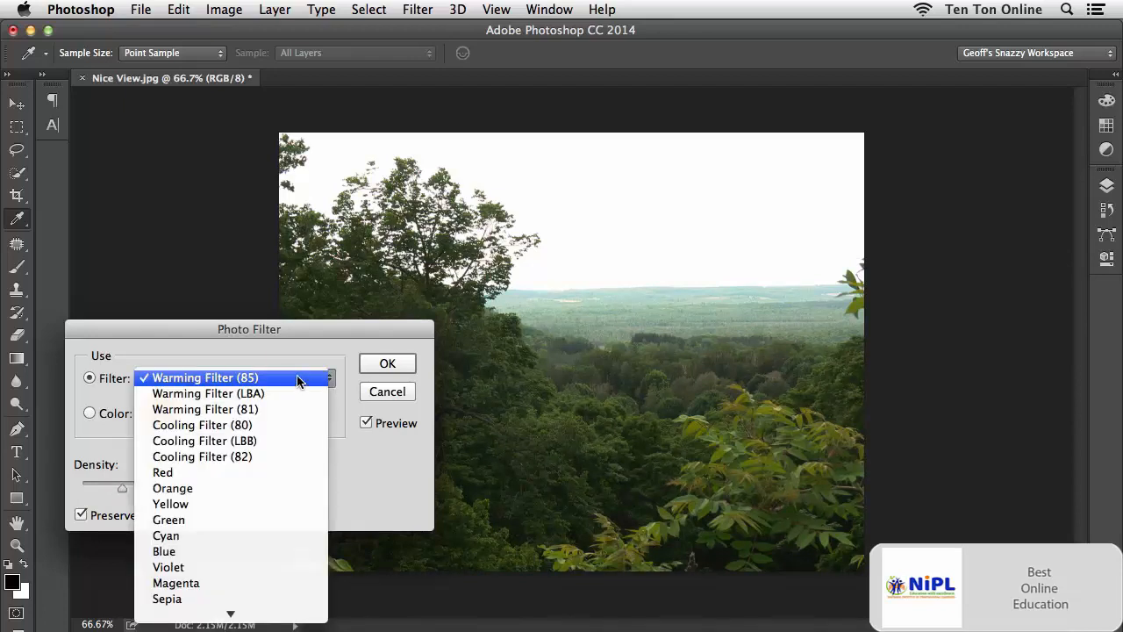
{"action": "left_click", "coordinate": [283, 409]}
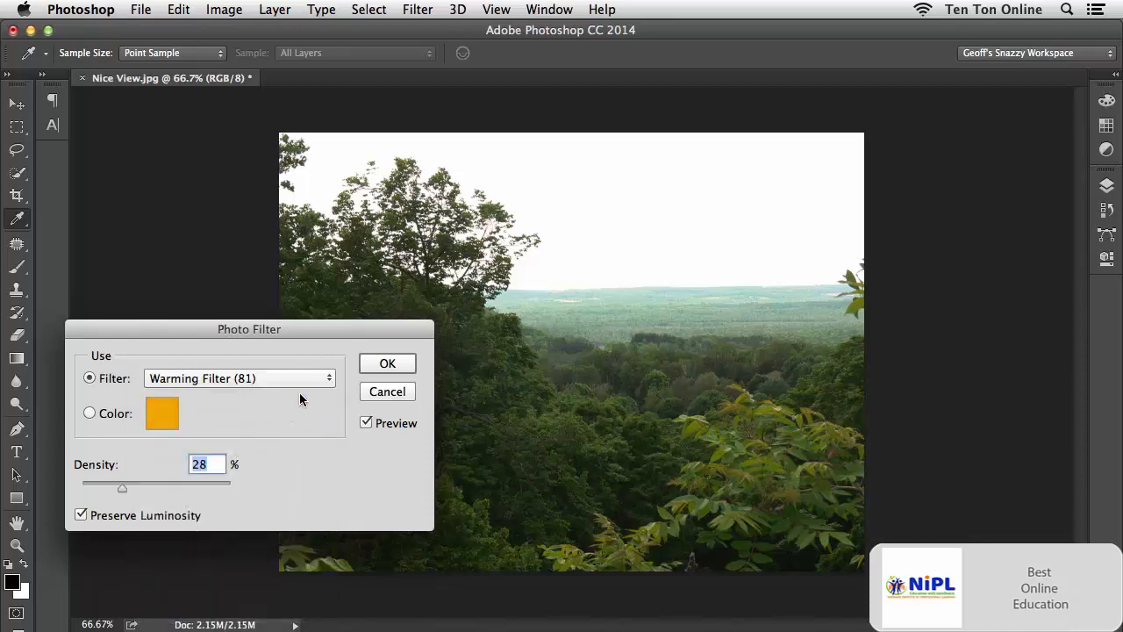
{"action": "left_click", "coordinate": [301, 377]}
{"action": "left_click", "coordinate": [289, 411]}
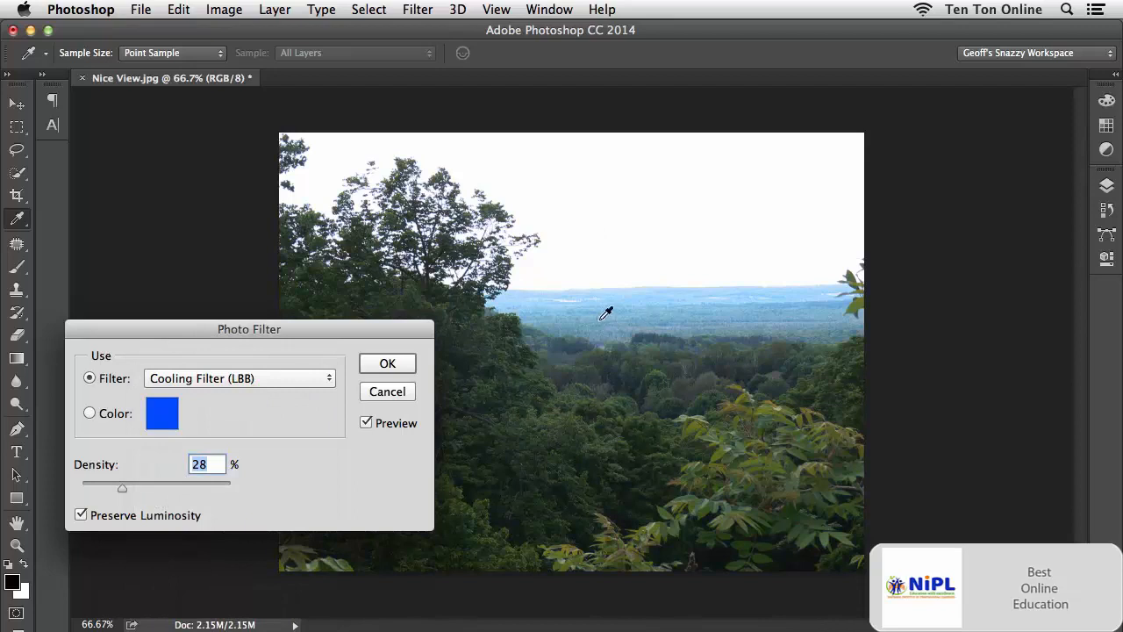
Try the Violet, Green and Deep Emerald photo filter presets in turn.
{"action": "left_click", "coordinate": [293, 377]}
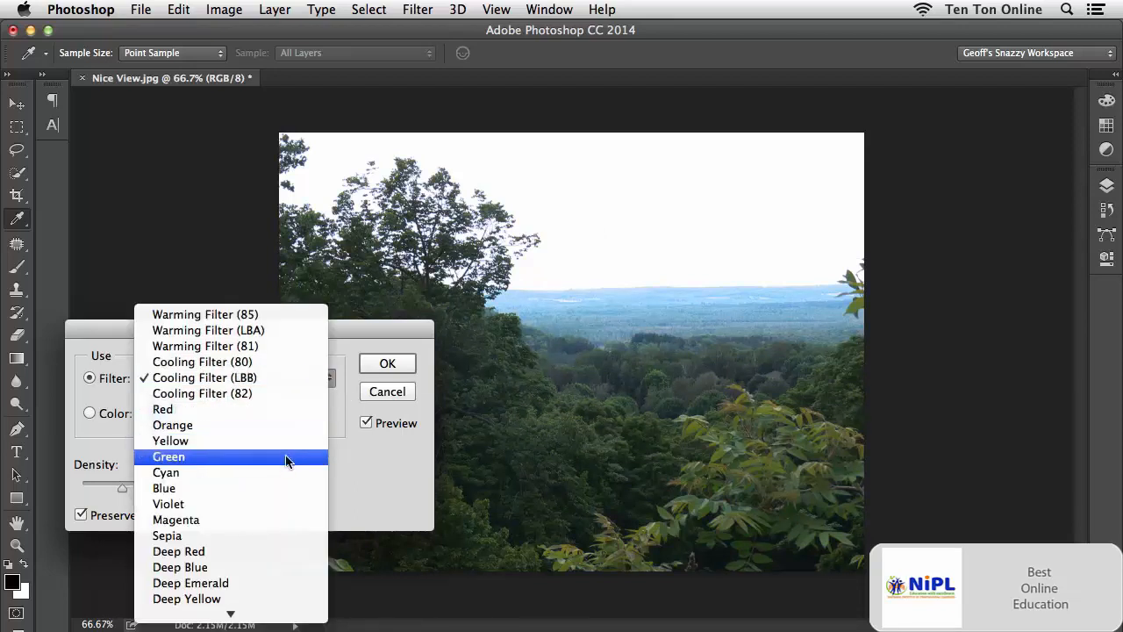
{"action": "left_click", "coordinate": [274, 503]}
{"action": "left_click", "coordinate": [261, 377]}
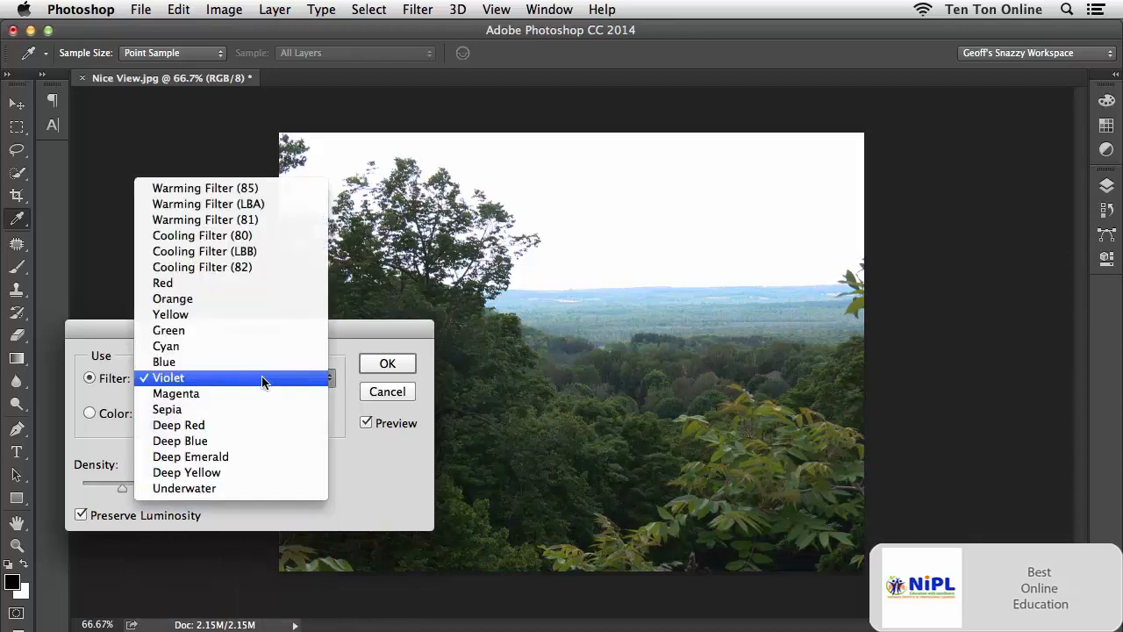
{"action": "left_click", "coordinate": [254, 331]}
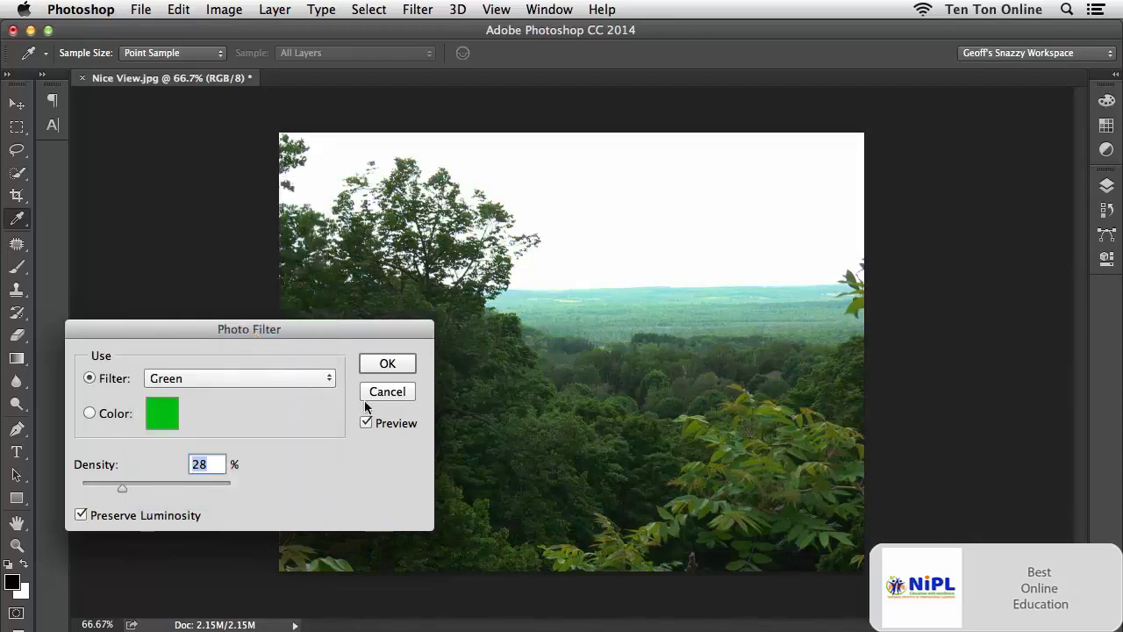
{"action": "left_click", "coordinate": [287, 377]}
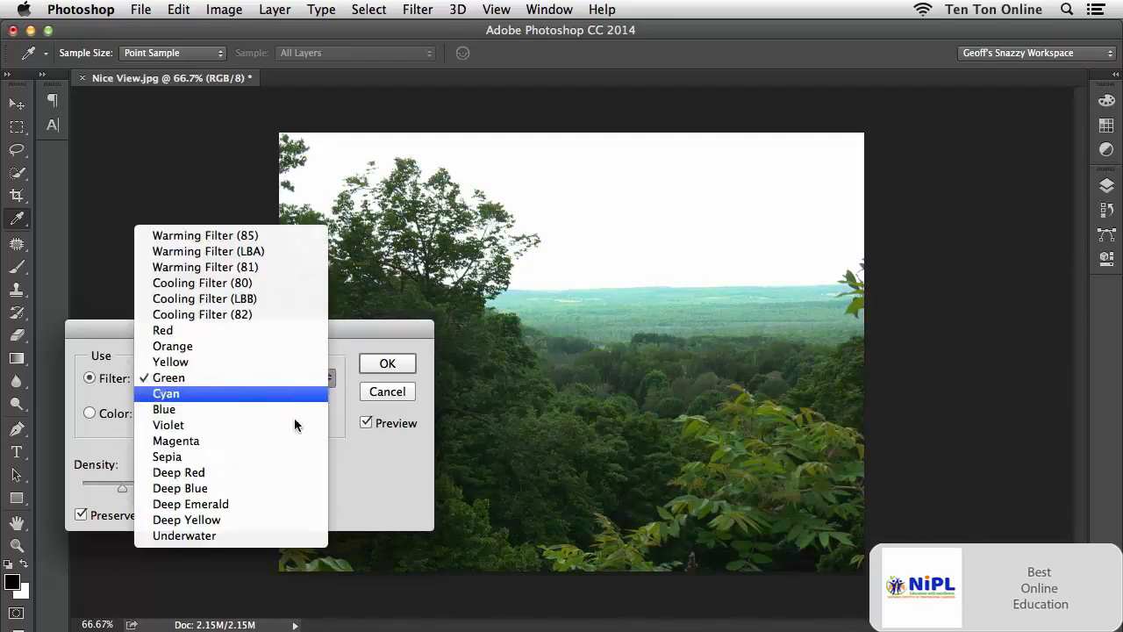
{"action": "left_click", "coordinate": [272, 503]}
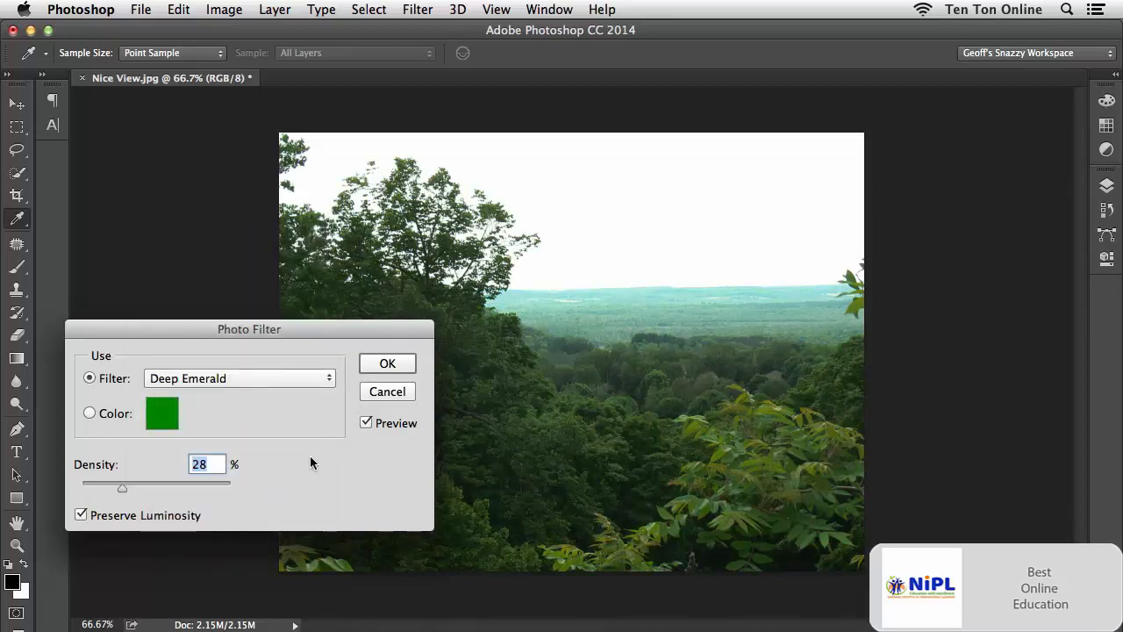
Switch the photo filter to a custom color and choose an orange with hue 42°, saturation 93% and brightness 87%.
{"action": "left_click", "coordinate": [115, 414]}
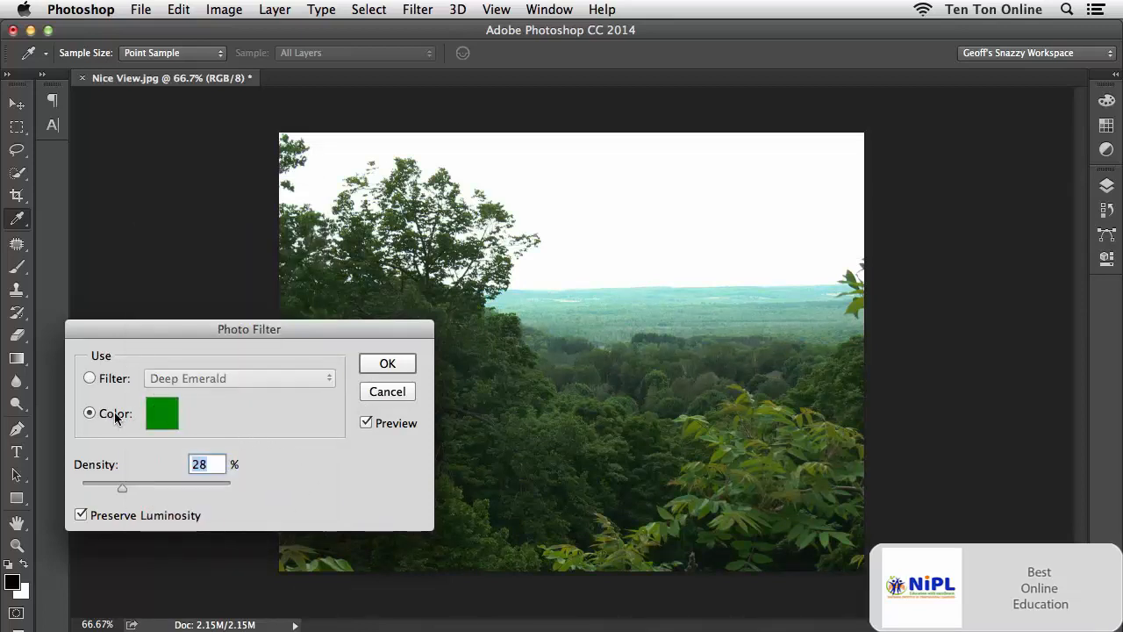
{"action": "left_click", "coordinate": [162, 417]}
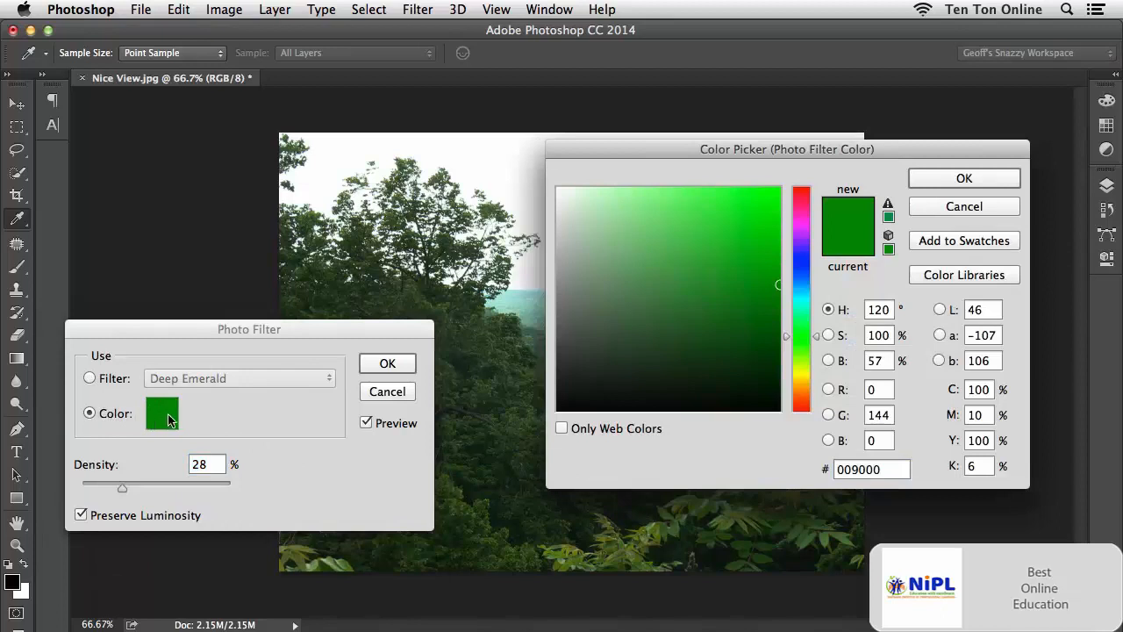
{"action": "left_click_drag", "start_coordinate": [675, 148], "coordinate": [745, 292]}
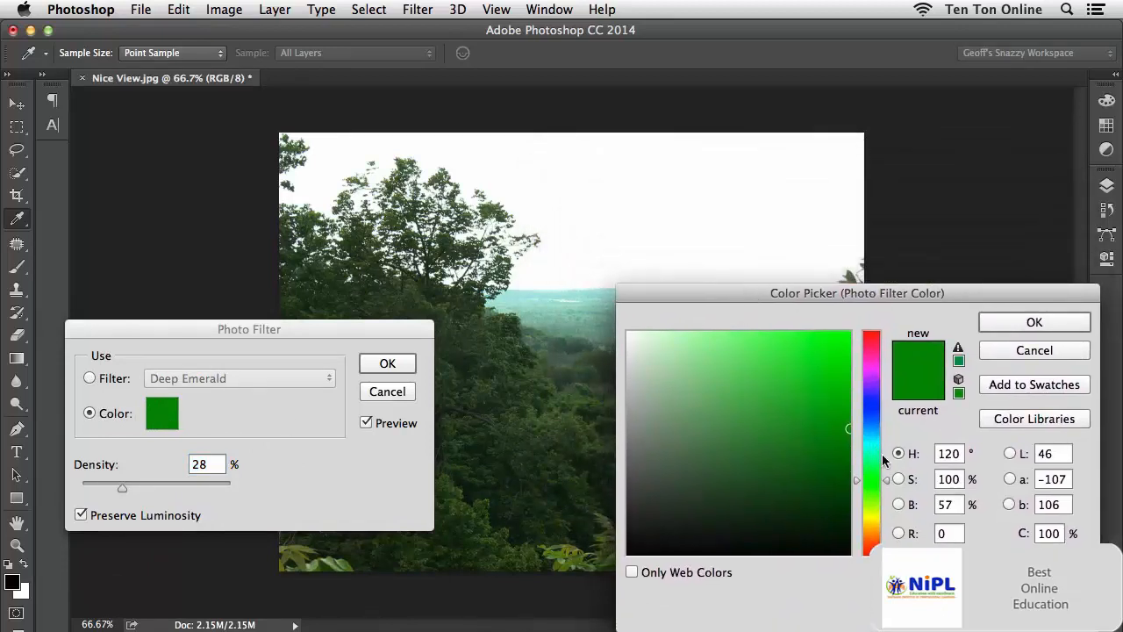
{"action": "left_click_drag", "start_coordinate": [874, 474], "coordinate": [874, 528]}
{"action": "left_click_drag", "start_coordinate": [819, 416], "coordinate": [839, 362]}
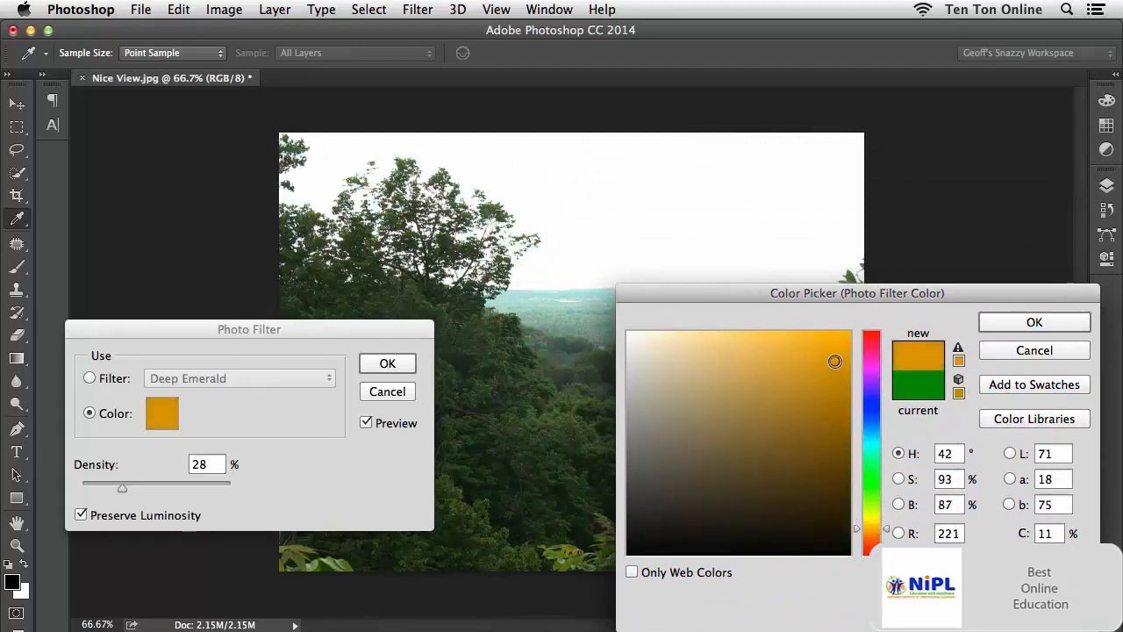
{"action": "left_click", "coordinate": [1026, 323]}
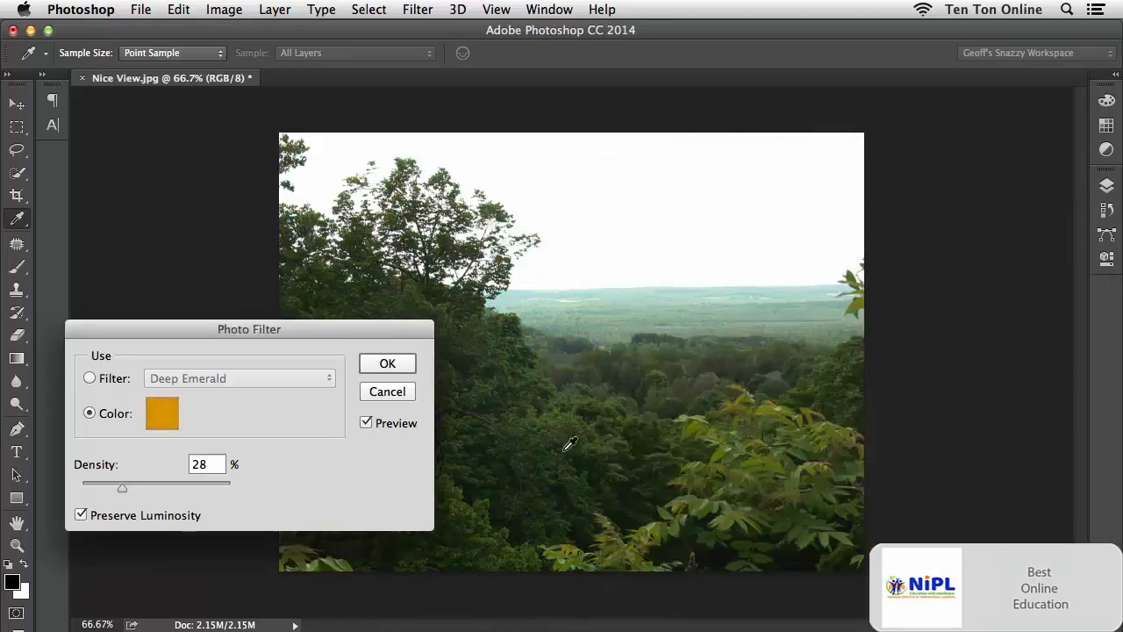
Raise the orange filter's density to 68% and apply the Photo Filter to the photo.
{"action": "left_click_drag", "start_coordinate": [127, 488], "coordinate": [181, 486]}
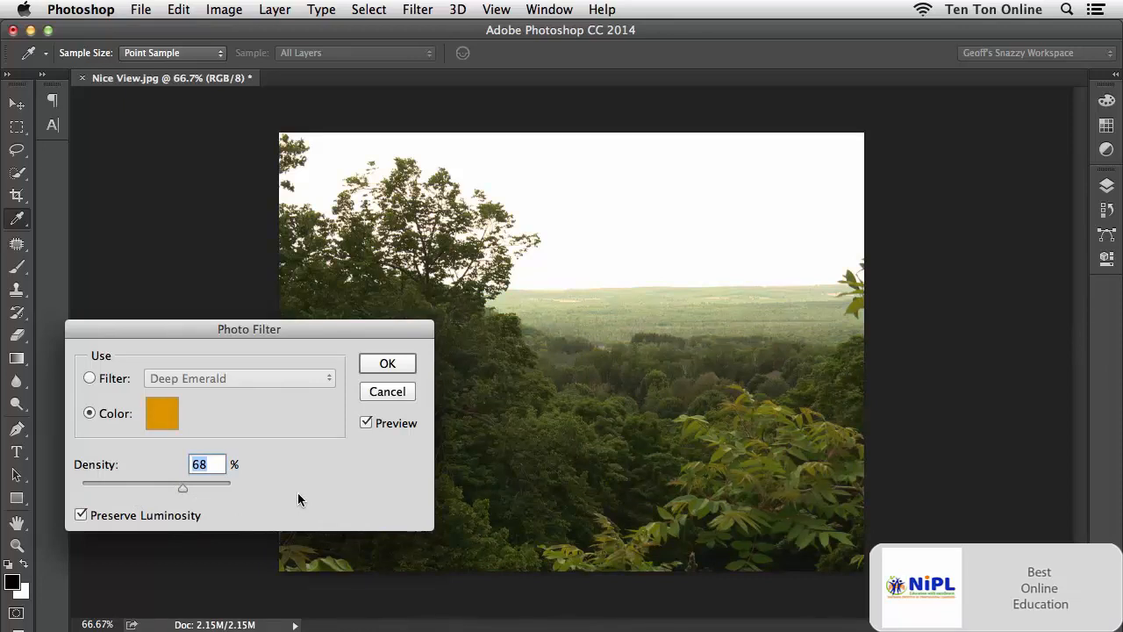
{"action": "left_click", "coordinate": [386, 363]}
{"action": "key", "text": "v"}
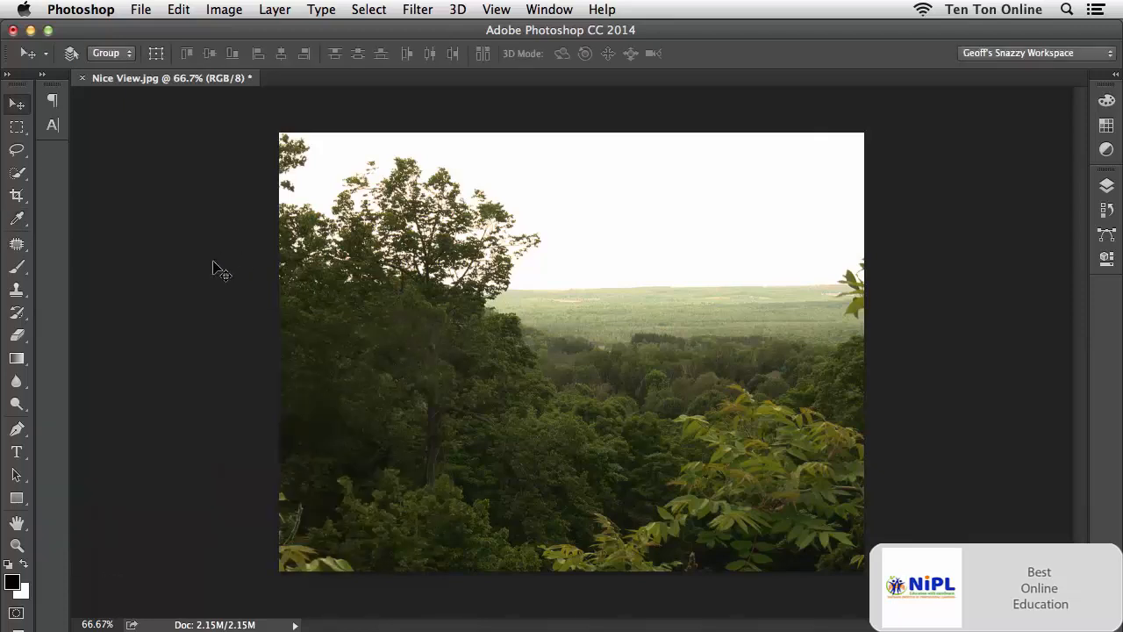